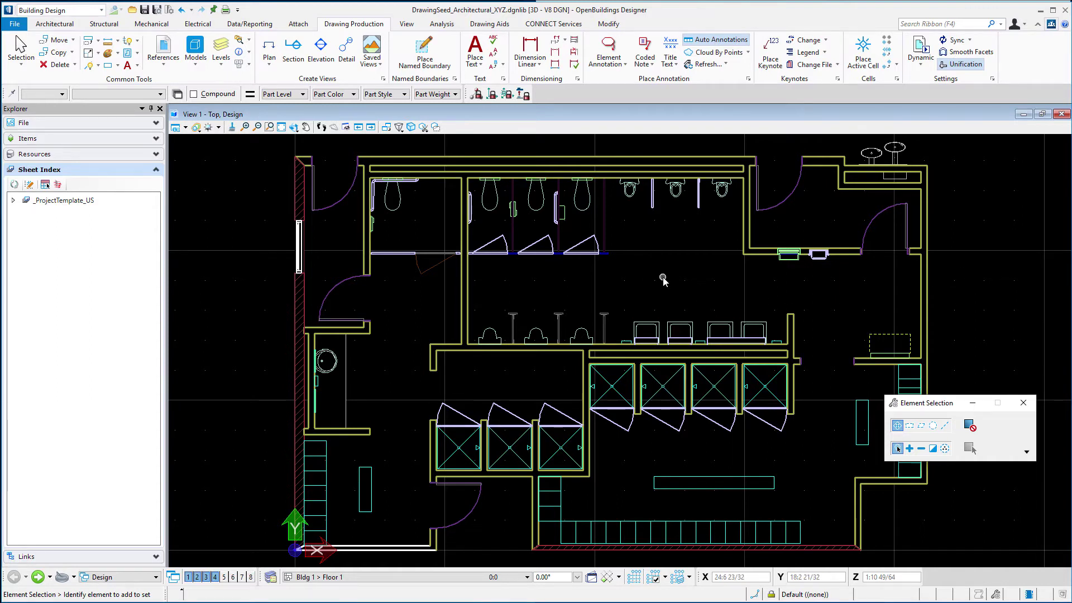
# Open the Saved Views dialog from the View tab to list the XYZ_Arch saved views
pyautogui.click(407, 23)
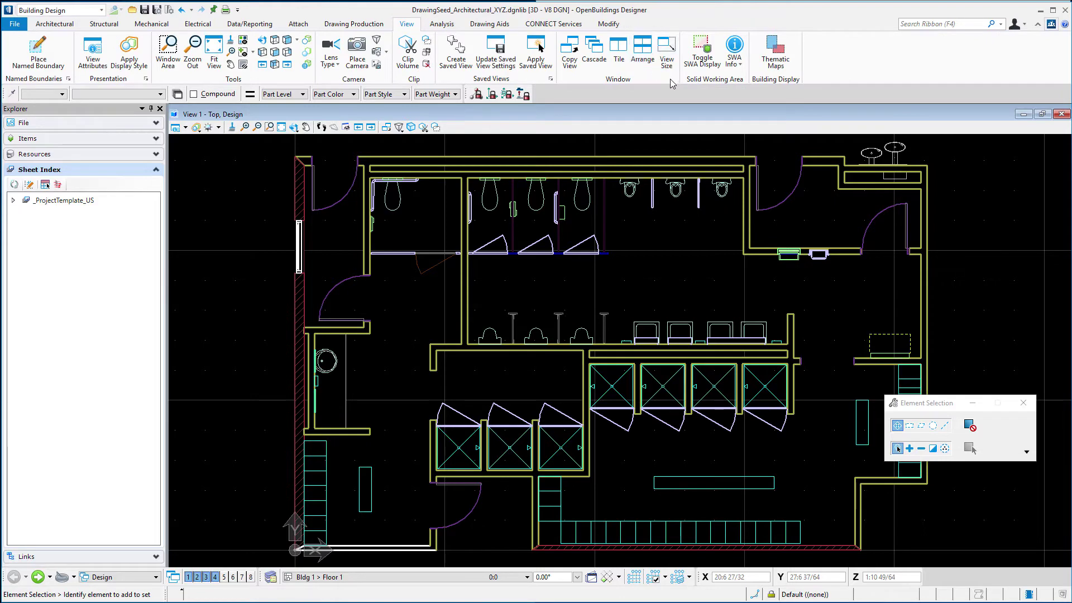
pyautogui.click(550, 79)
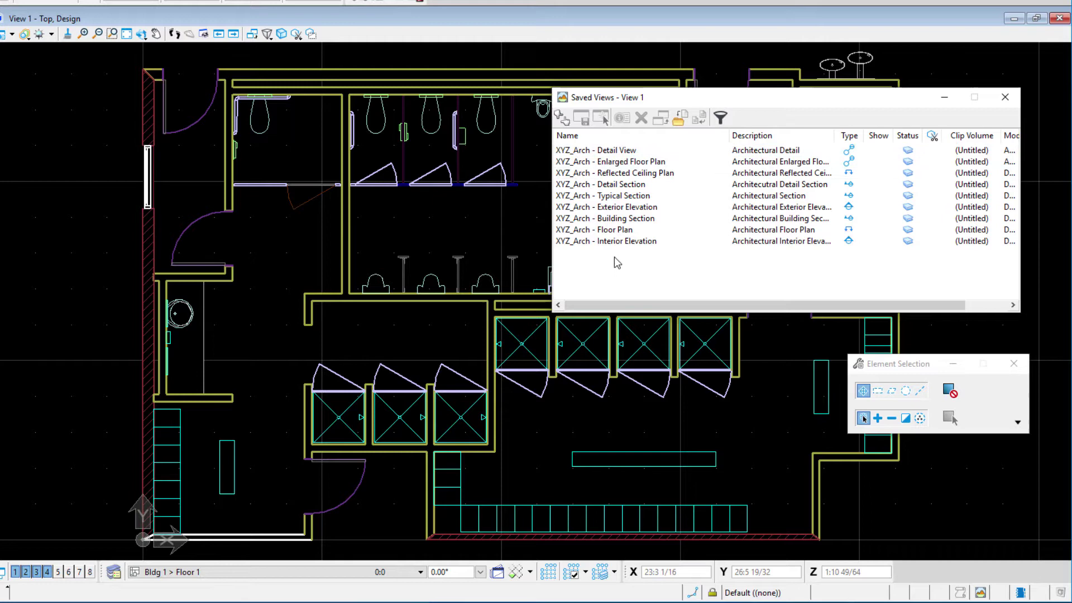
# Apply the XYZ_Arch - Floor Plan saved view to View 1, fit the plan, and close Saved Views
pyautogui.click(607, 230)
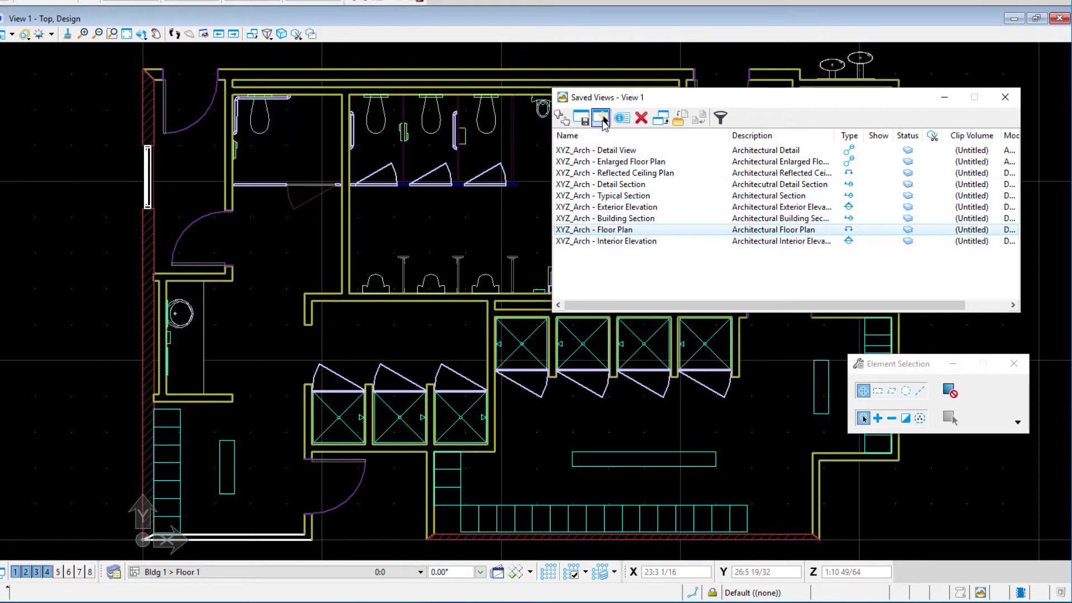
pyautogui.click(601, 118)
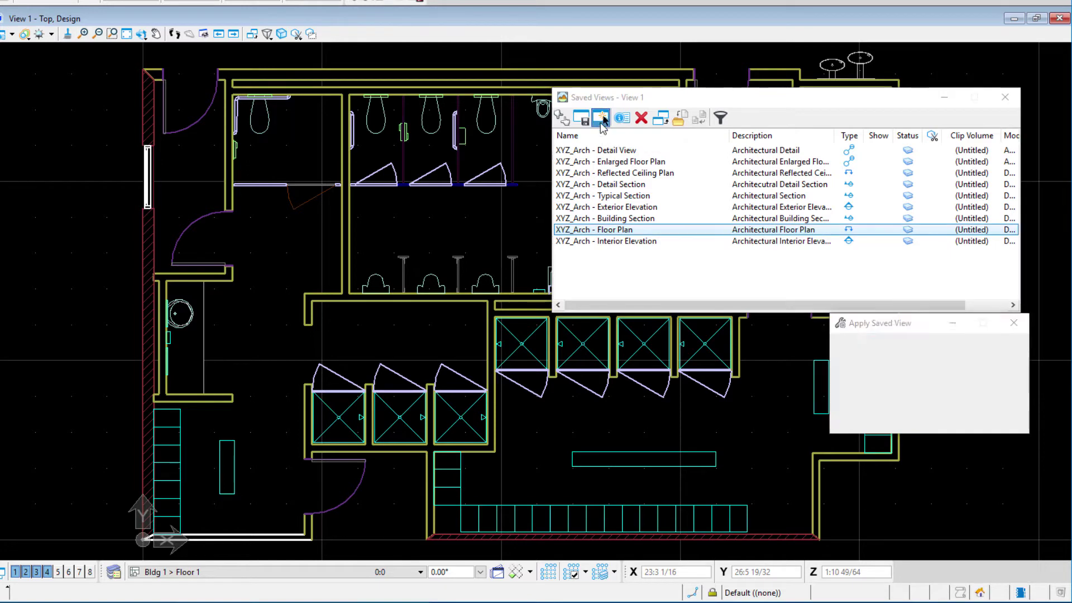
pyautogui.click(428, 224)
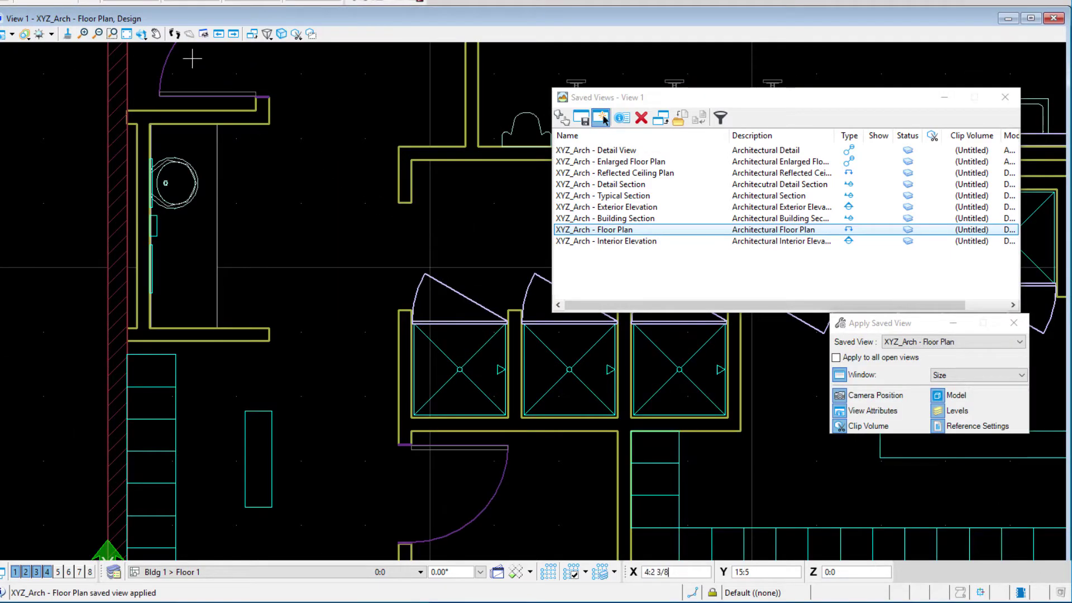
pyautogui.click(128, 37)
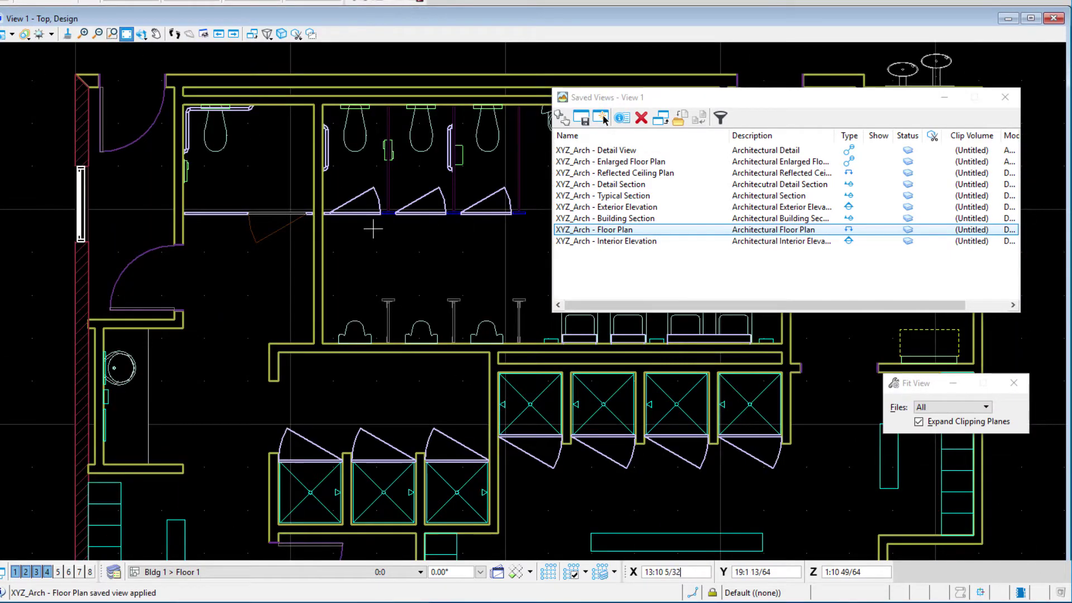
pyautogui.click(1005, 97)
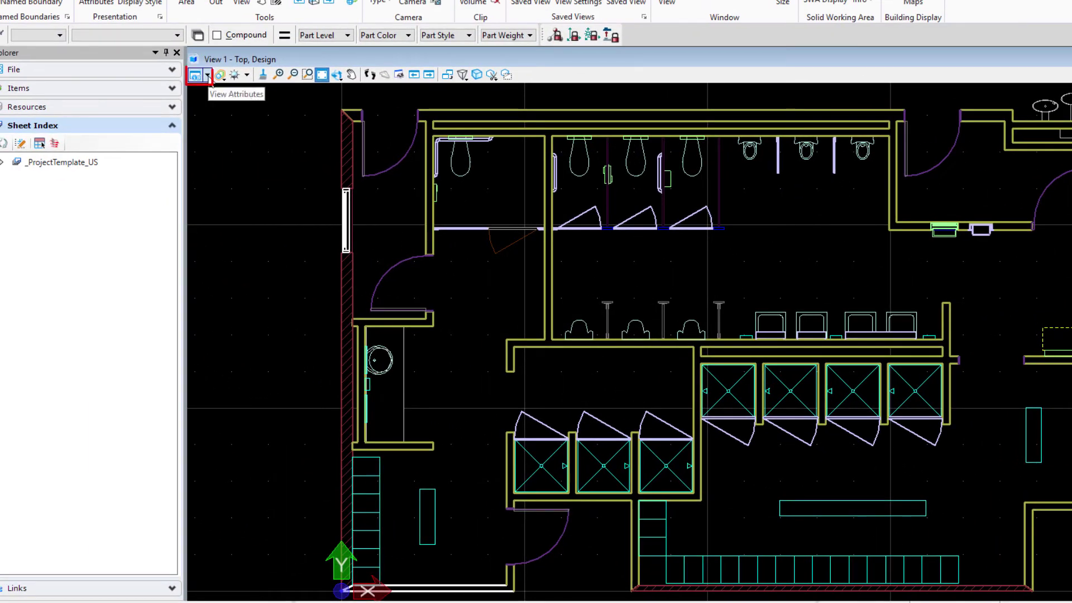
# Float View 1's View Attributes and collapse View Seed Options and Clip Volume Settings
pyautogui.click(207, 77)
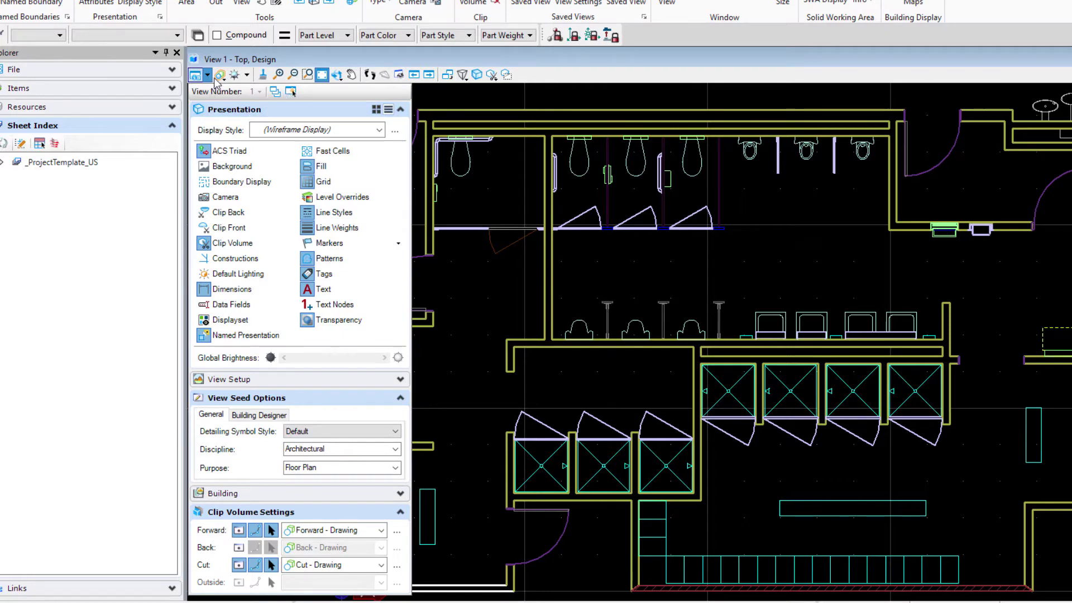
pyautogui.moveTo(213, 86); pyautogui.dragTo(946, 56)
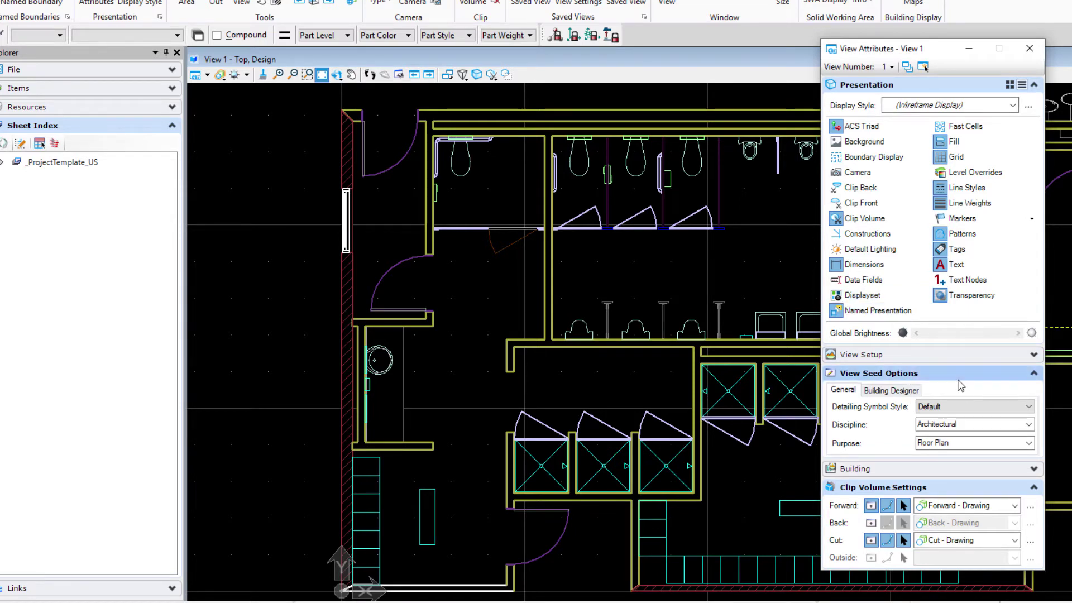
pyautogui.click(1034, 373)
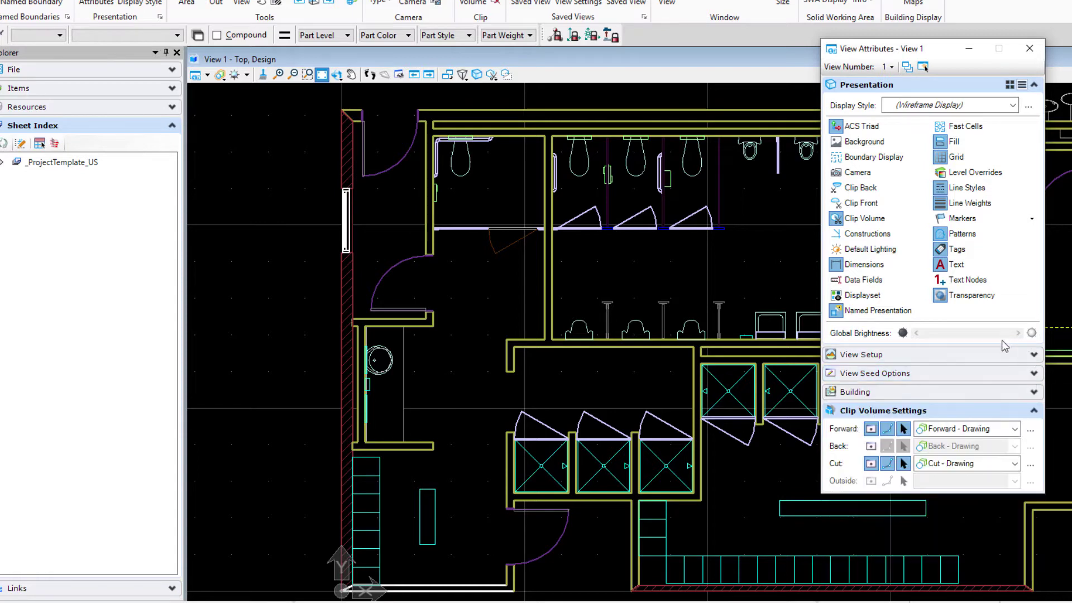
pyautogui.click(1033, 410)
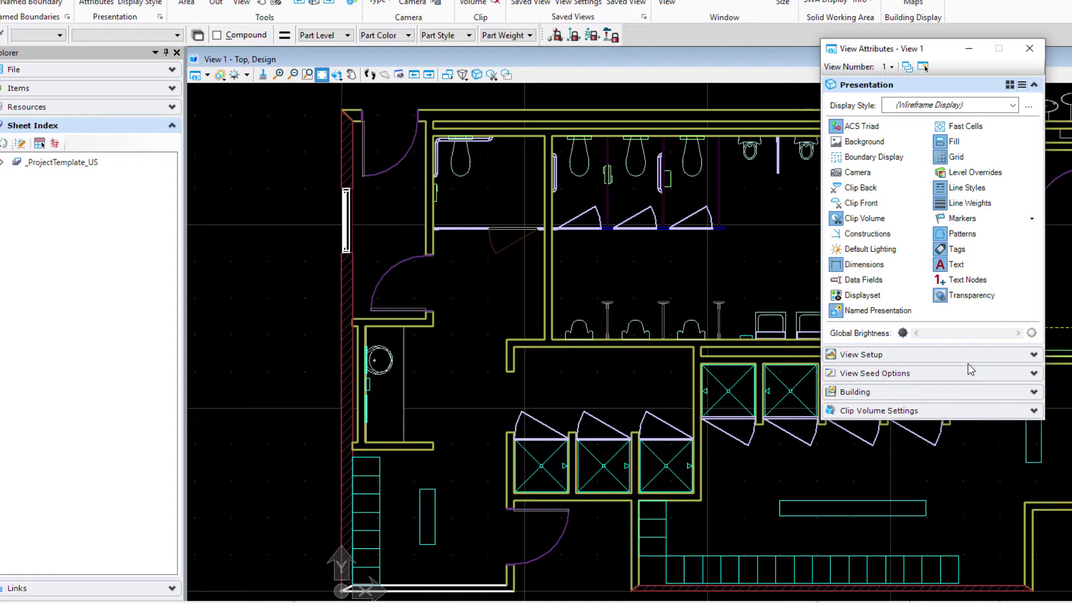
# Turn Markers on and Grid off, then collapse the Presentation section
pyautogui.click(961, 219)
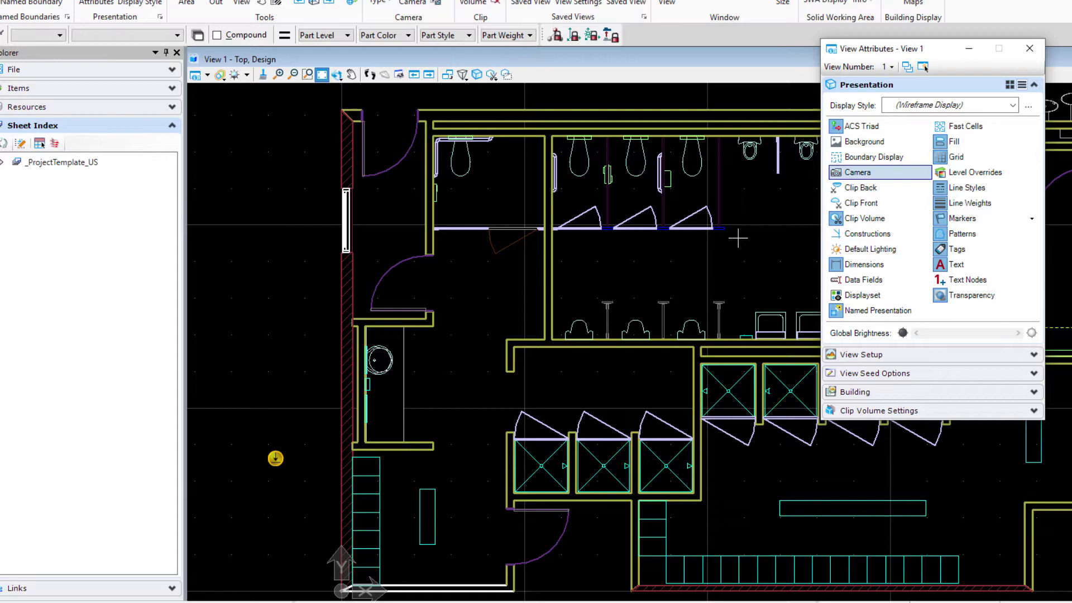
pyautogui.click(956, 156)
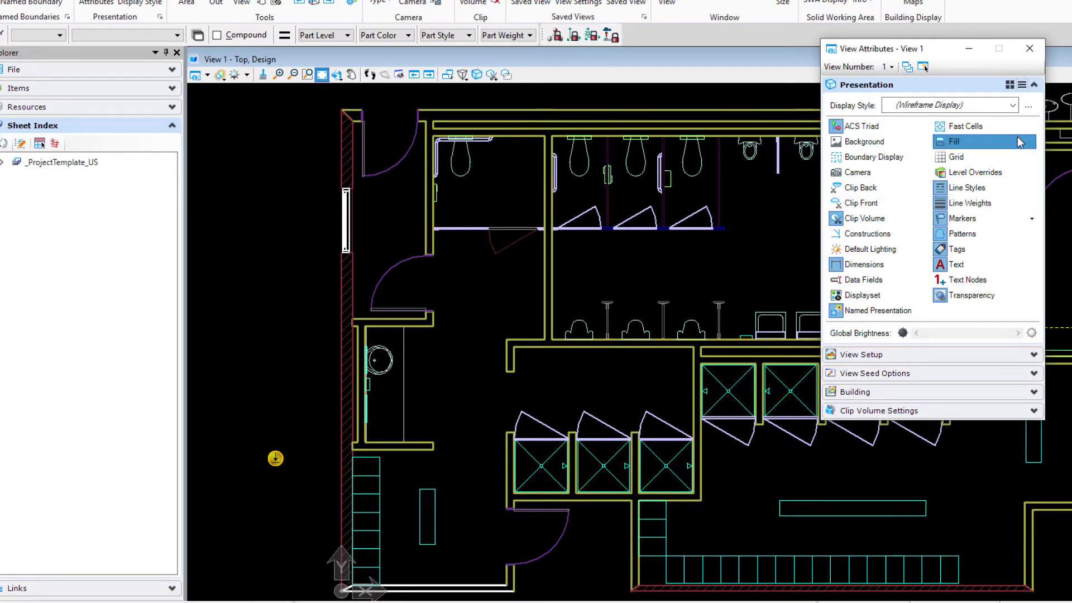
pyautogui.click(967, 85)
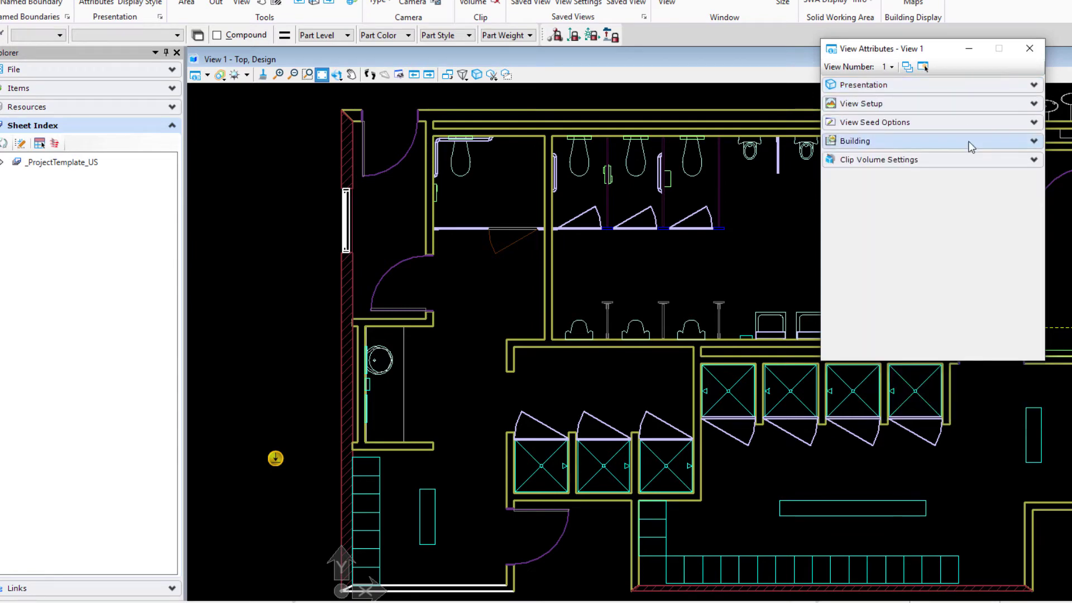
# Under Building > General, enable Align Hatch to Forms, Generate and Connect Centerlines, and Apply Reflection
pyautogui.click(1033, 143)
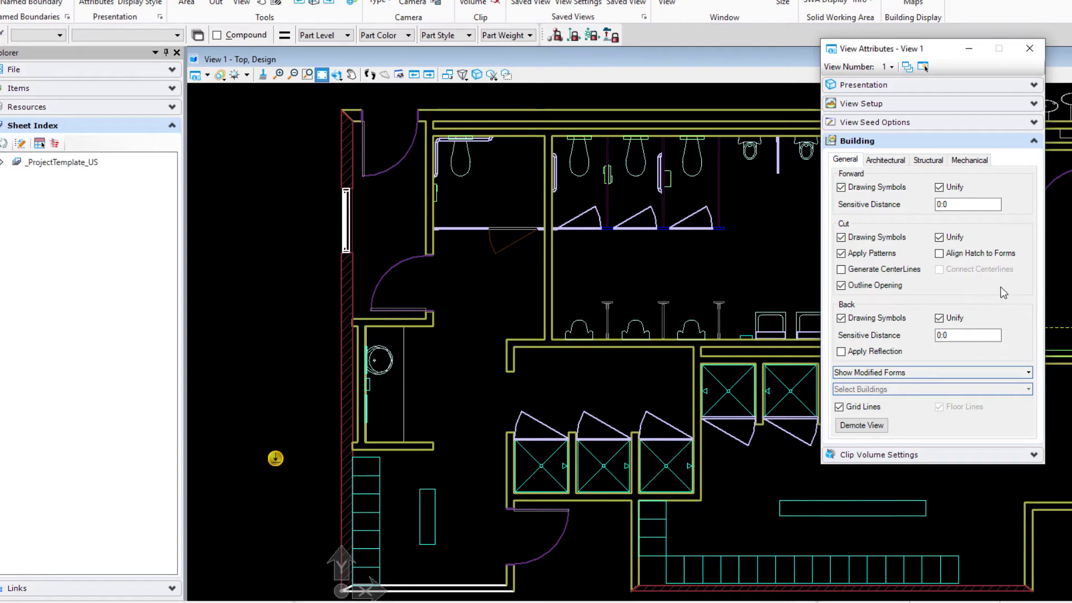
pyautogui.click(941, 257)
pyautogui.click(841, 270)
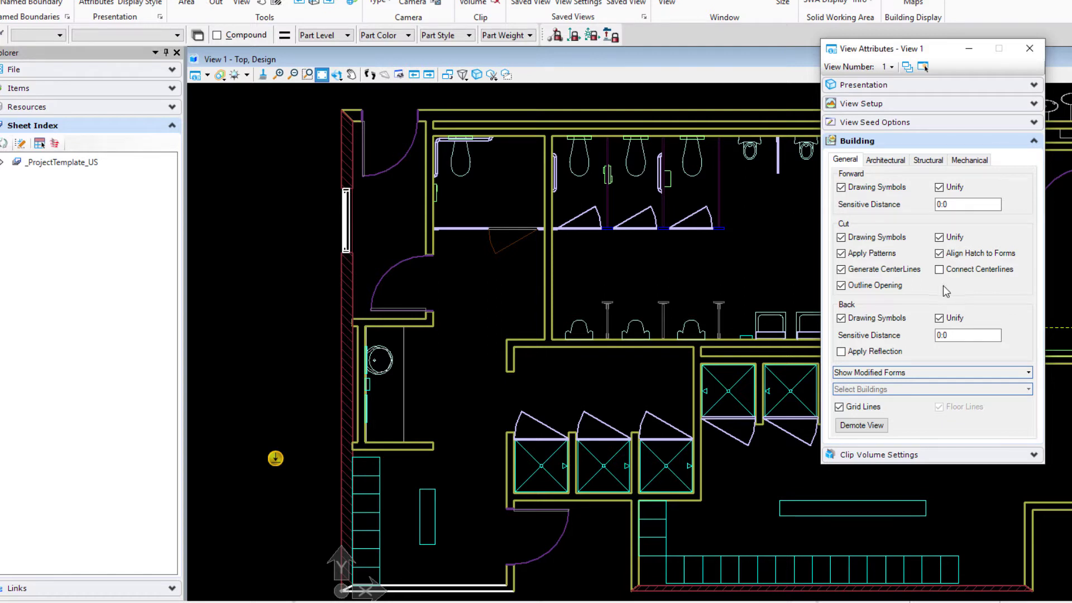
pyautogui.click(939, 269)
pyautogui.click(841, 352)
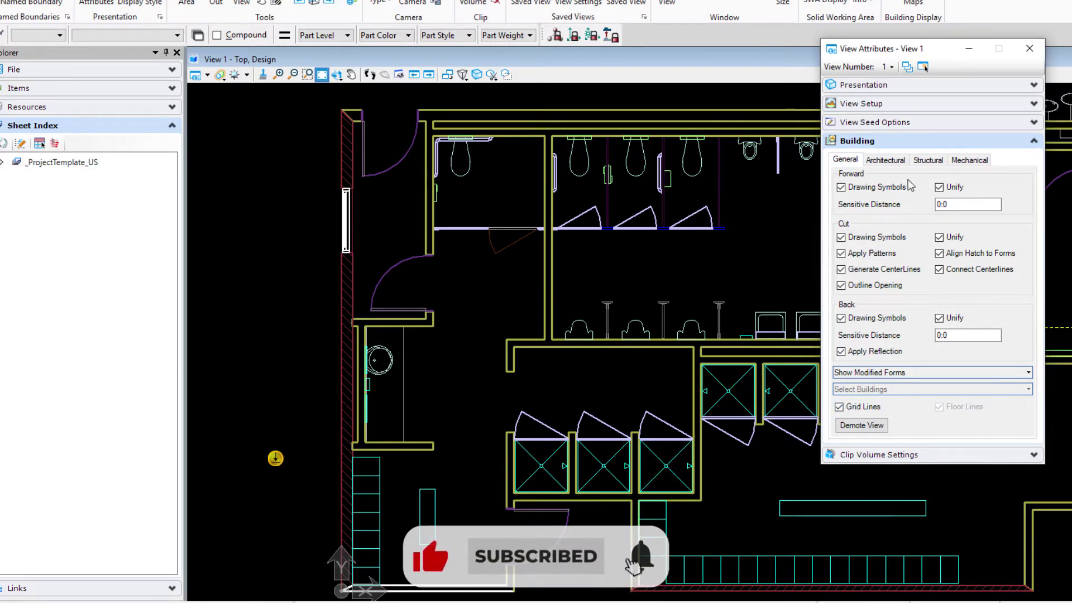
# Select the Space rule on the Architectural tab and modify it to open Apply Drawing Rules
pyautogui.click(891, 160)
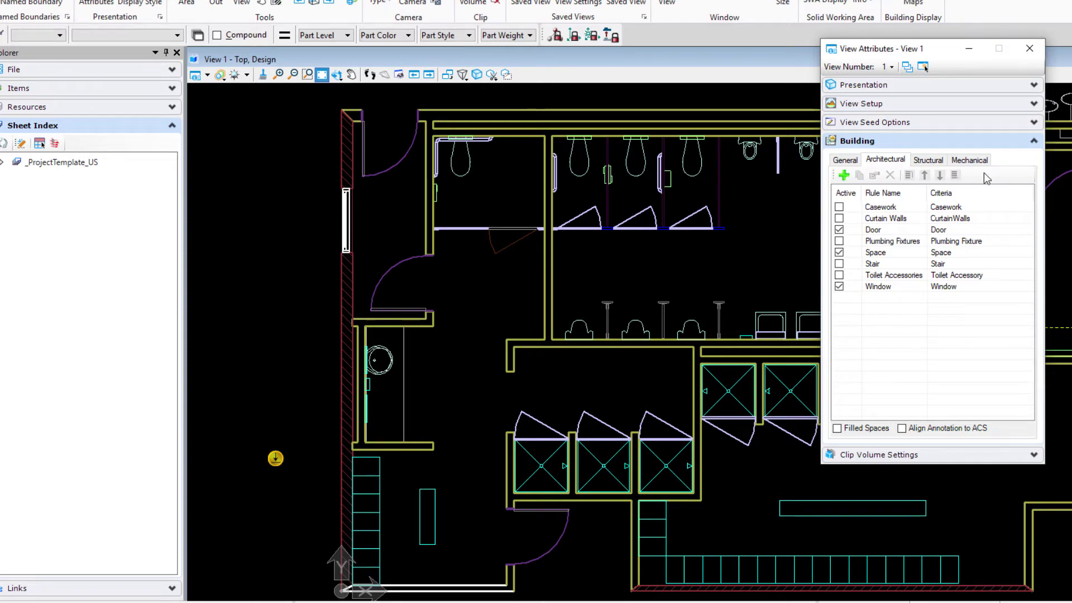
pyautogui.click(887, 255)
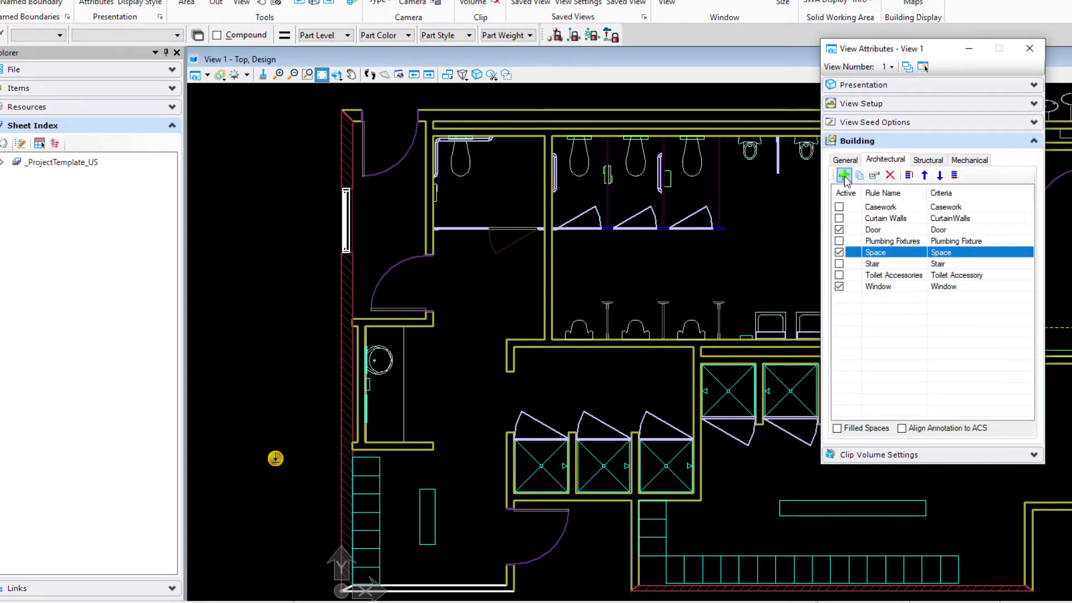
pyautogui.click(875, 176)
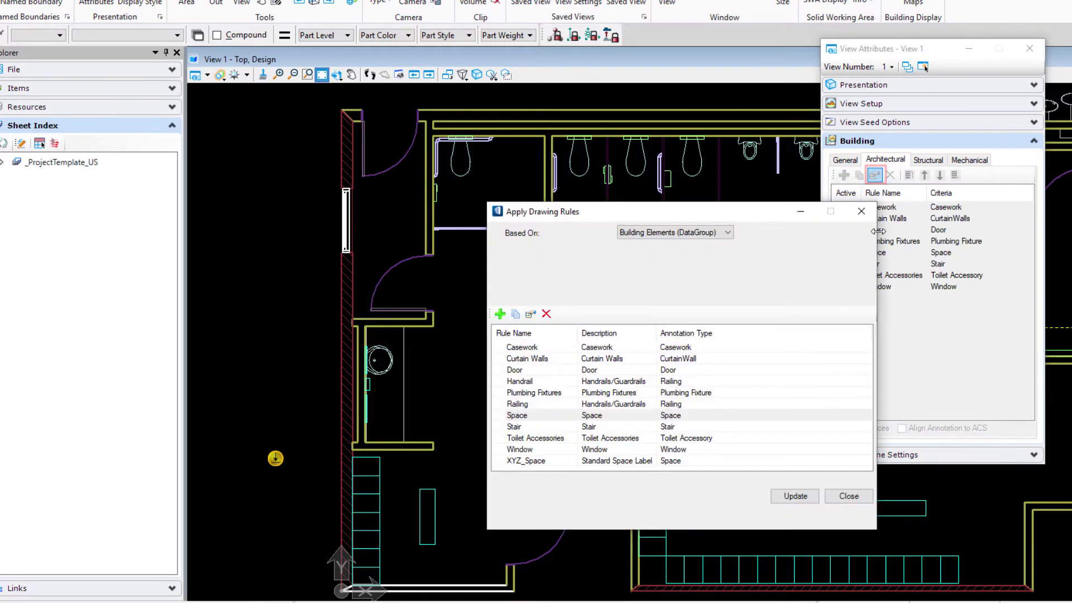
pyautogui.click(599, 418)
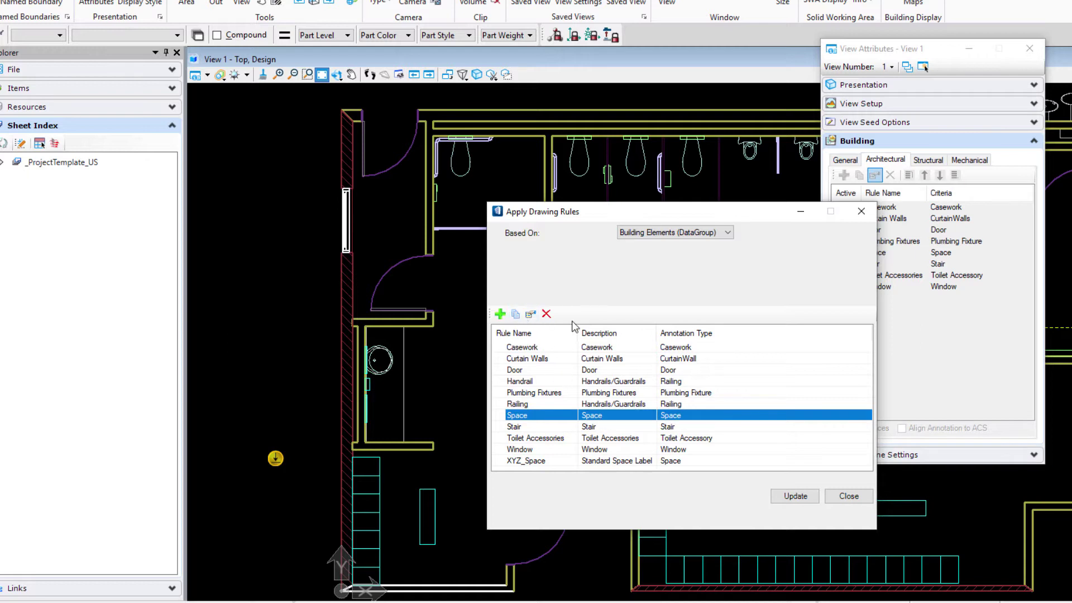
pyautogui.click(530, 314)
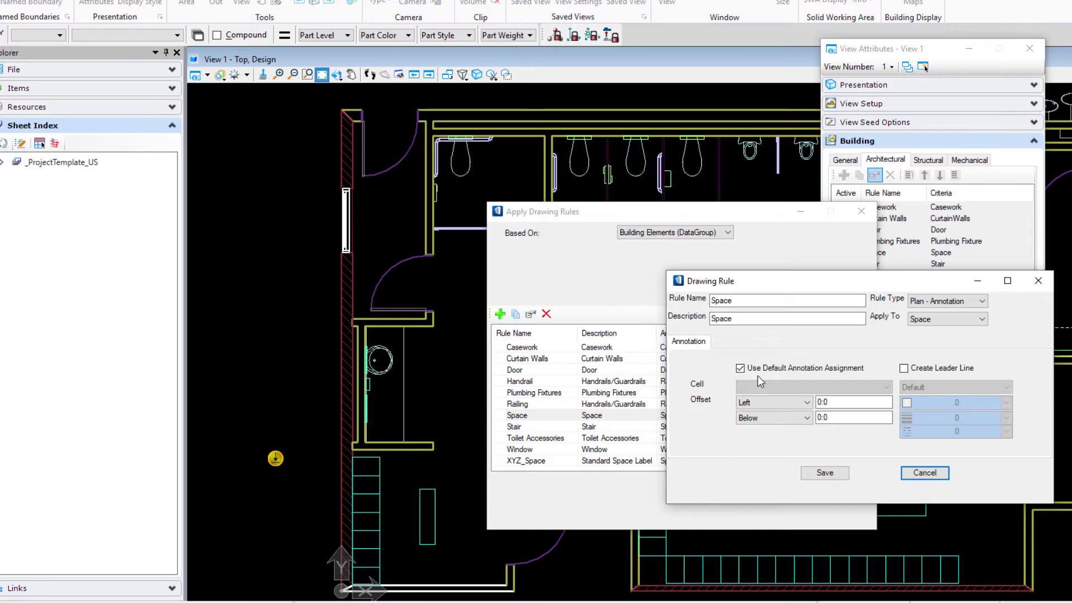
pyautogui.click(1038, 281)
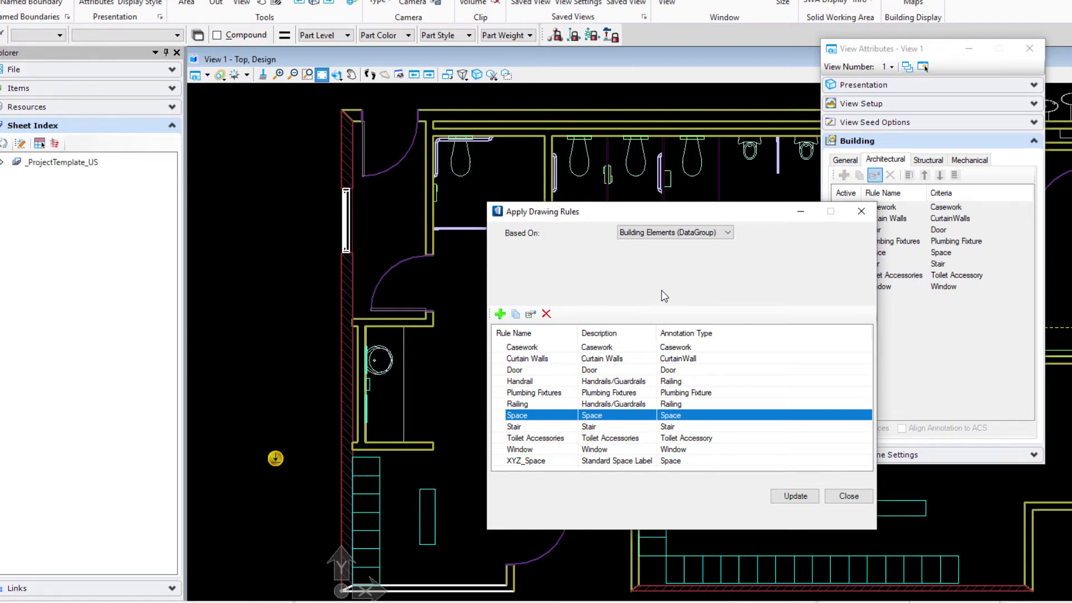
# Create a new drawing rule named XYZ_Space, described 'Space', applying to Space elements
pyautogui.click(500, 315)
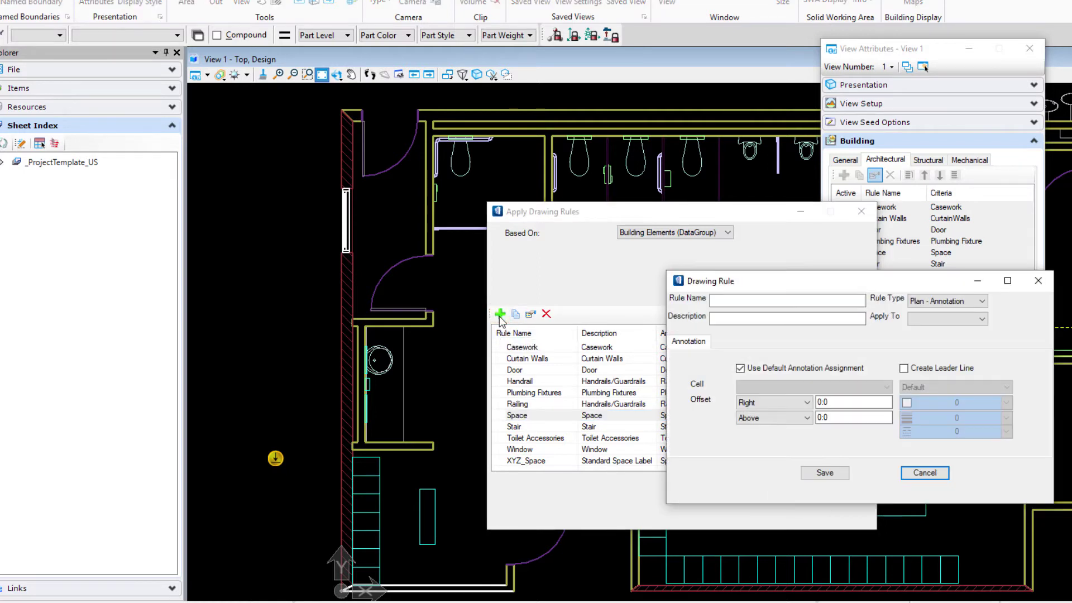
pyautogui.click(725, 302)
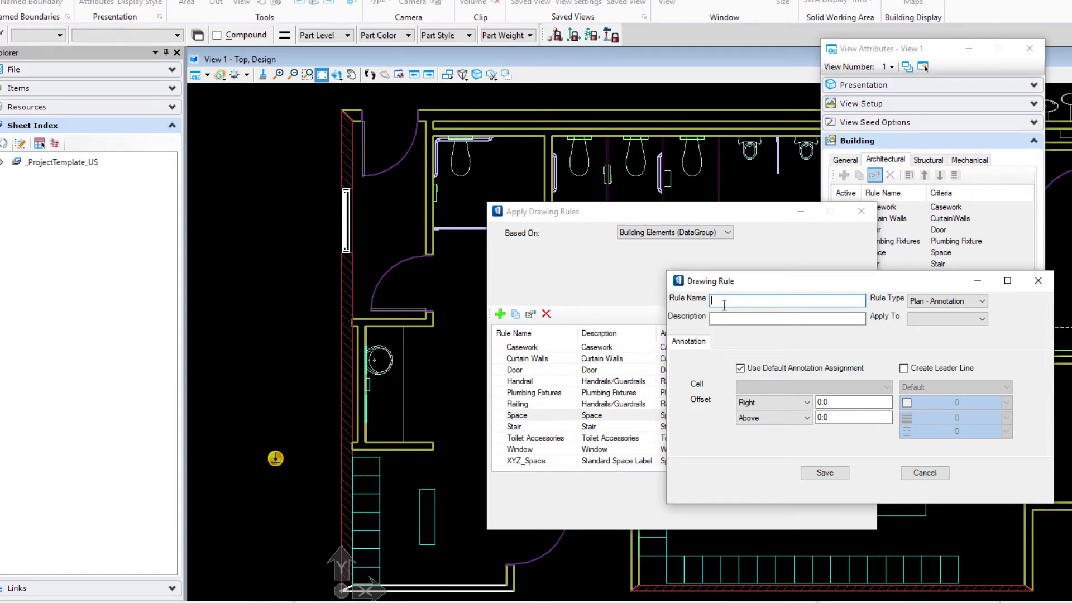
pyautogui.write('XYZ_Space')
pyautogui.click(729, 319)
pyautogui.write('Space')
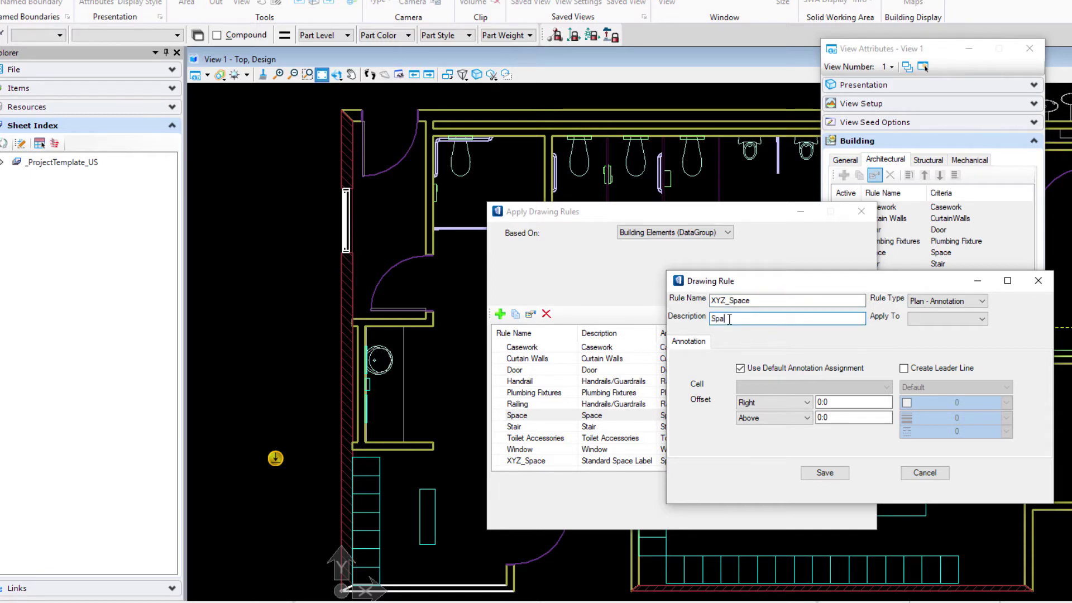
pyautogui.click(933, 317)
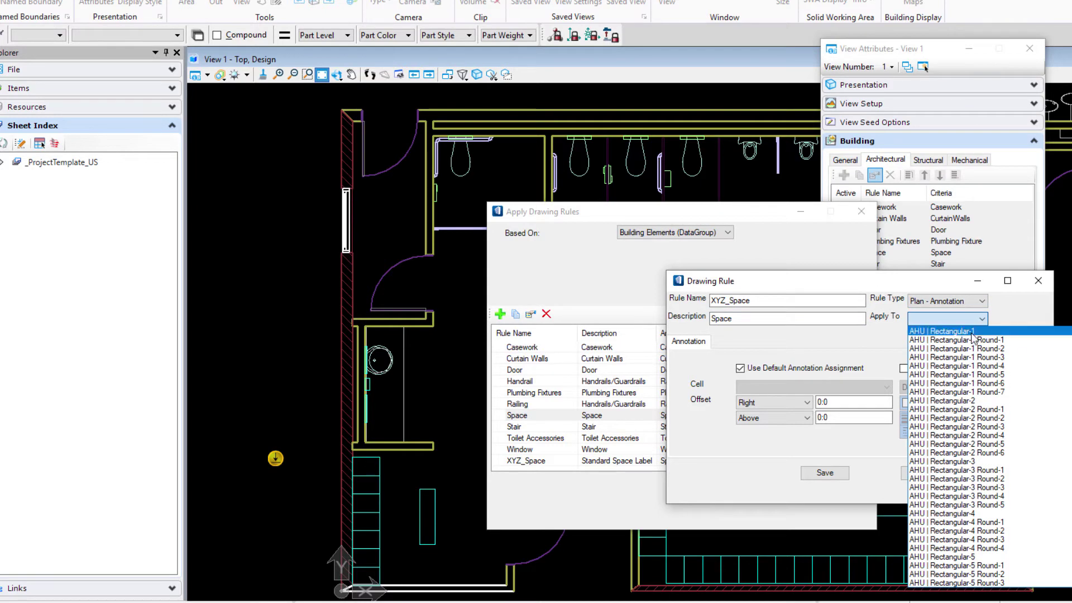
pyautogui.scroll(-15, 960, 446)
pyautogui.scroll(-20, 960, 458)
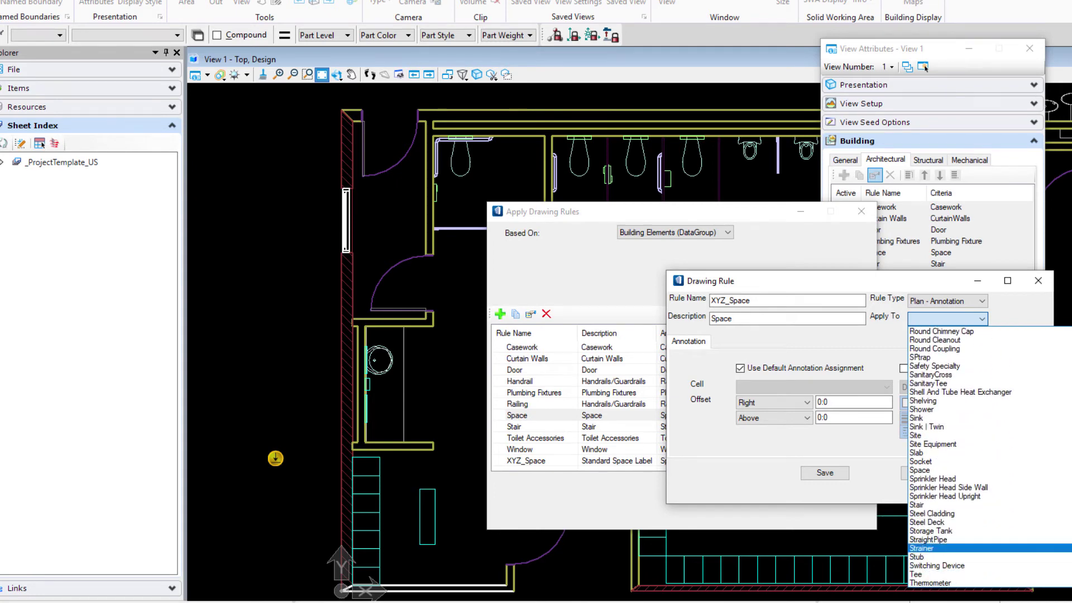
pyautogui.click(938, 470)
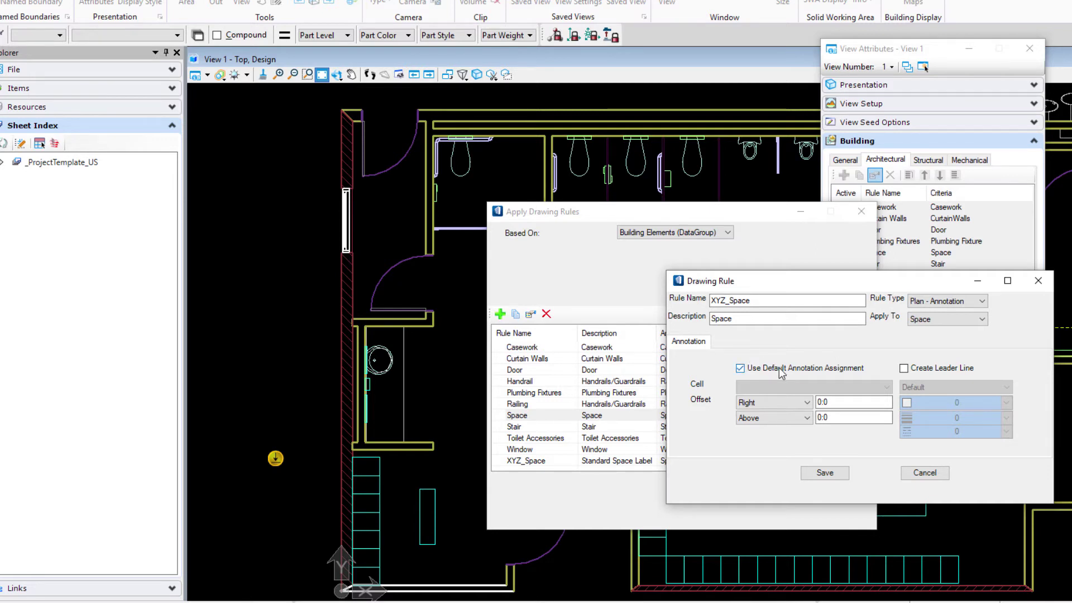
# Replace the default annotation with the XYZ_Space Label cell and save the rule
pyautogui.click(740, 369)
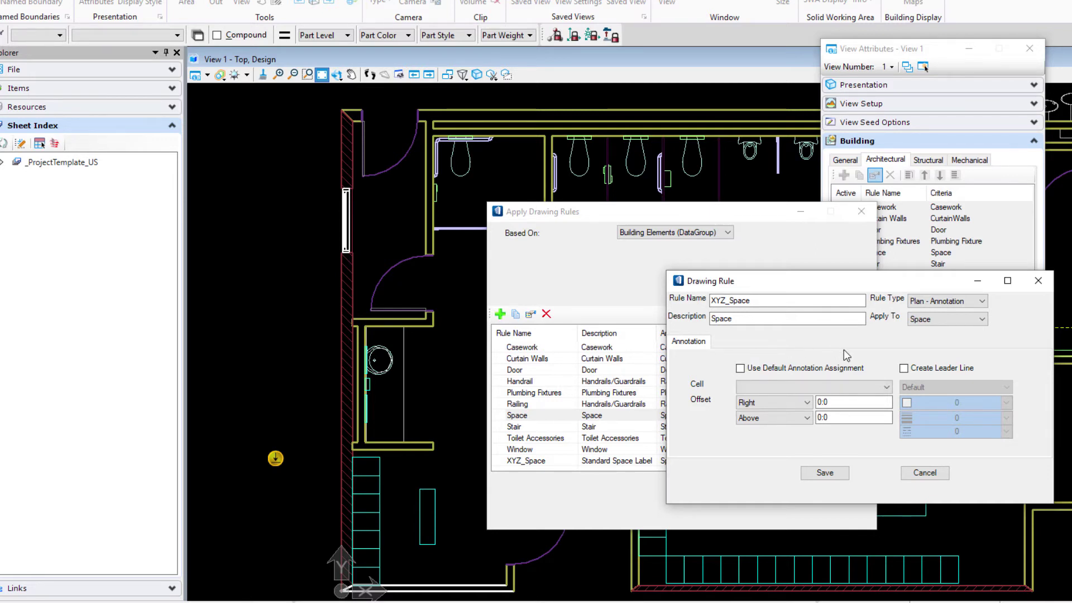
pyautogui.click(829, 385)
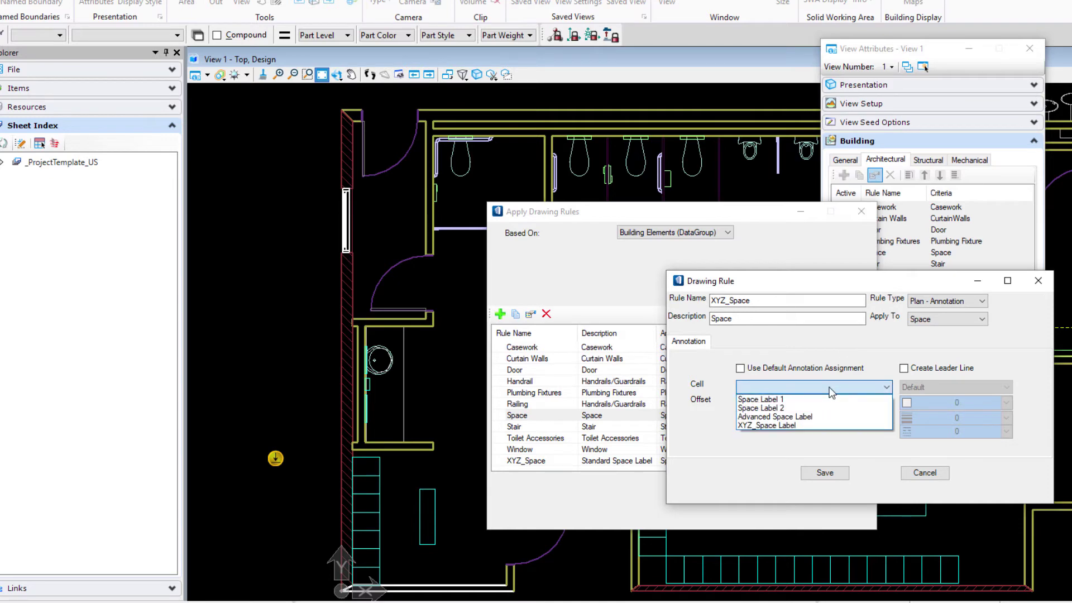
pyautogui.click(773, 425)
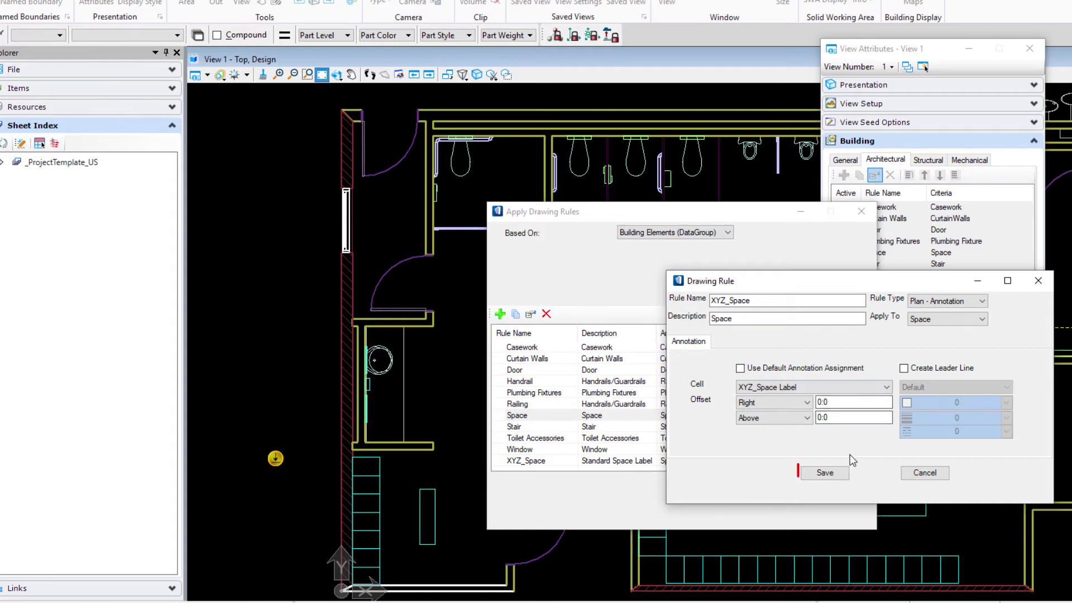
pyautogui.click(840, 473)
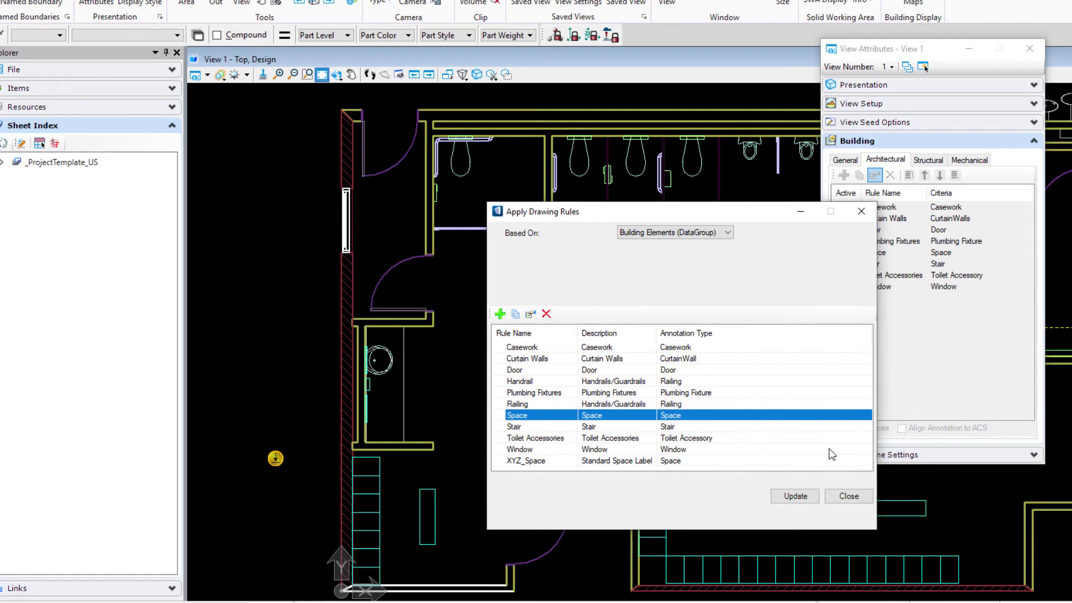
# Select XYZ_Space in Apply Drawing Rules and update it into View 1's active rules
pyautogui.click(531, 461)
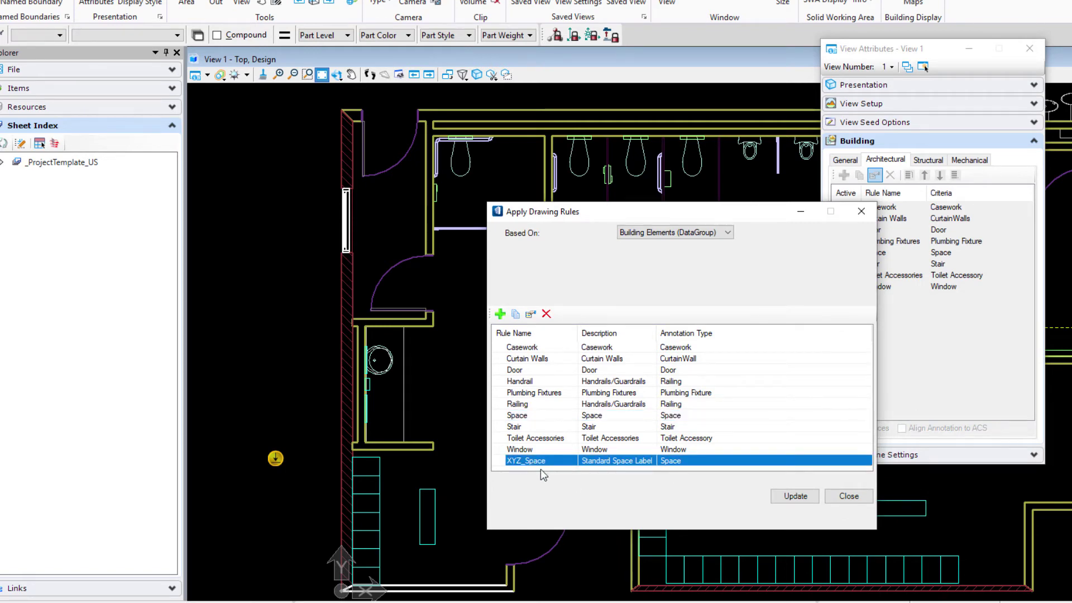
pyautogui.click(794, 496)
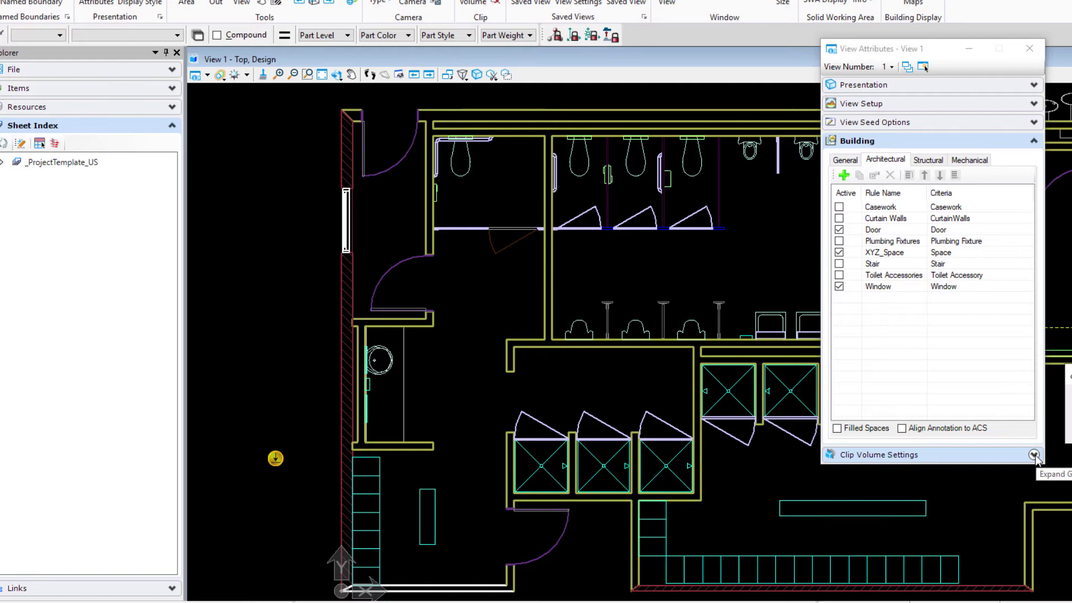
# Set clip volume Forward to Forward - Drawing - Black and Cut to Cut - Drawing - Black
pyautogui.click(1033, 454)
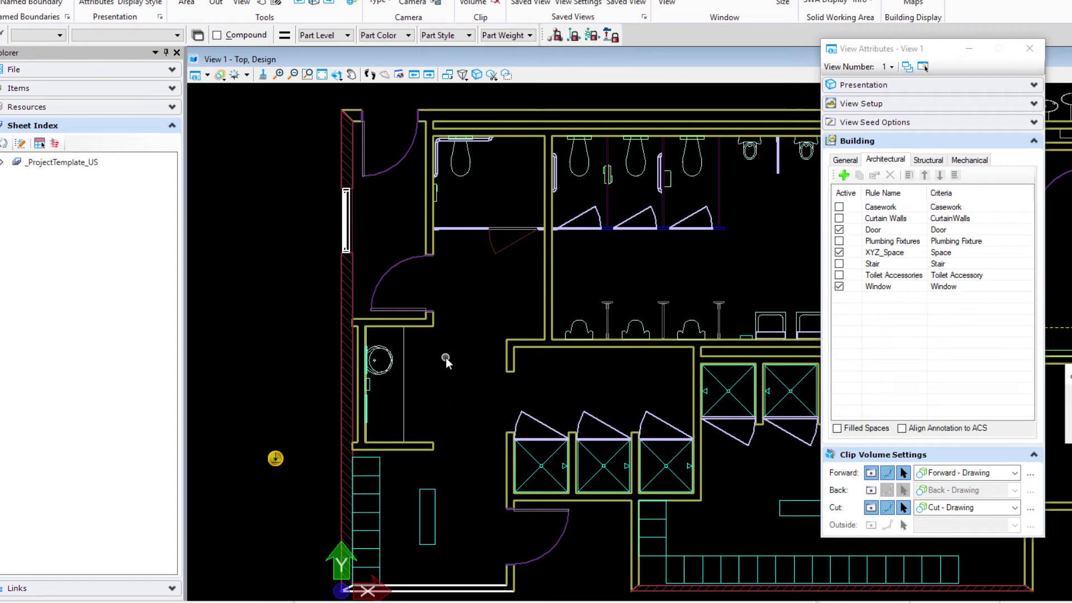
pyautogui.click(1015, 473)
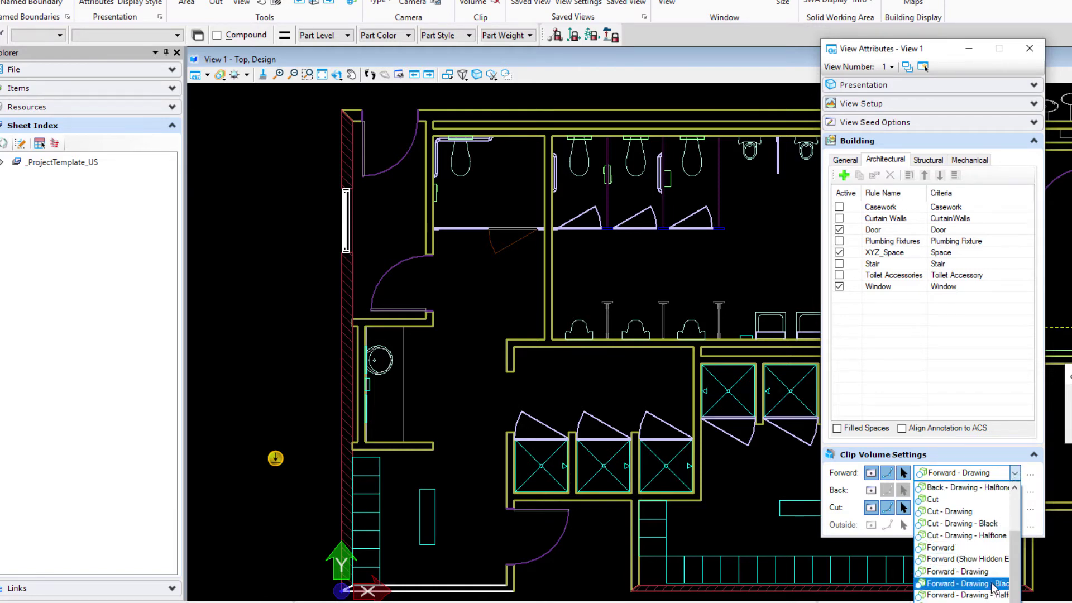
pyautogui.click(993, 584)
pyautogui.click(1015, 508)
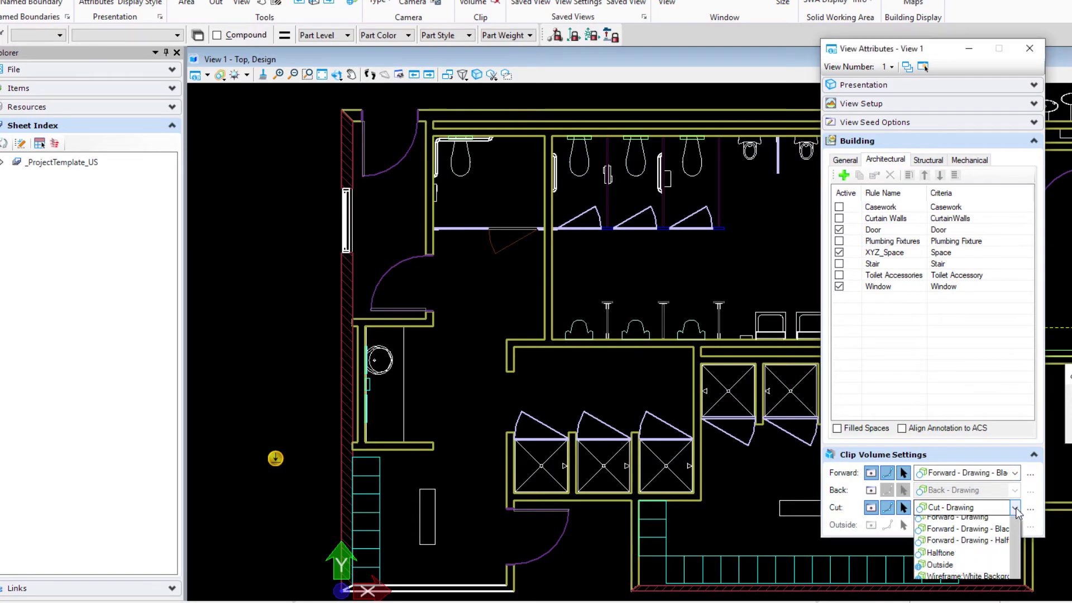
pyautogui.click(986, 552)
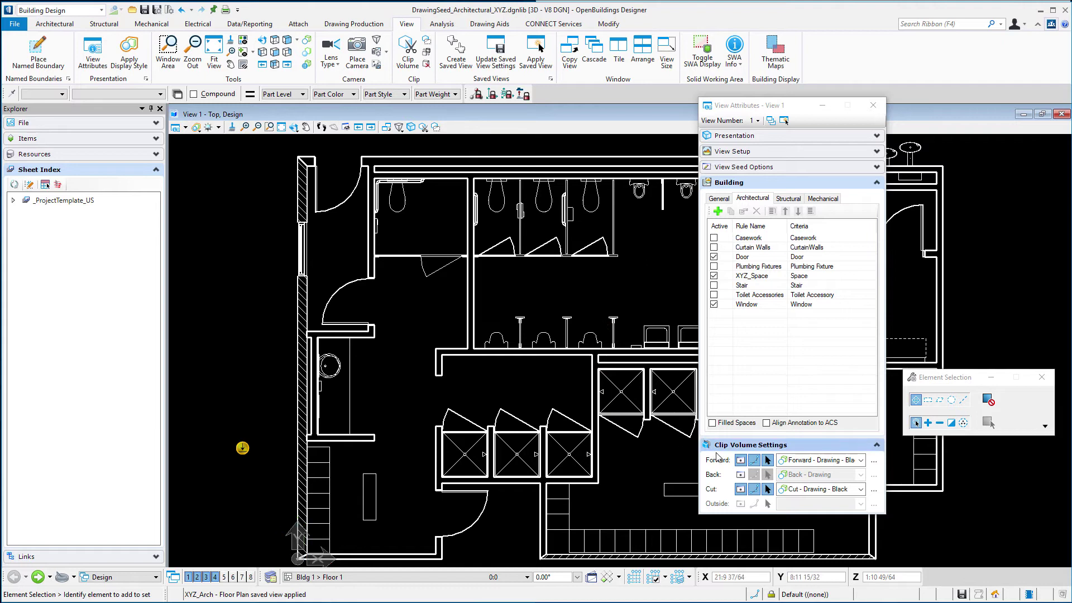
# Enable the Back clip volume display and give it the XYZ_Back - Drawing style
pyautogui.click(740, 475)
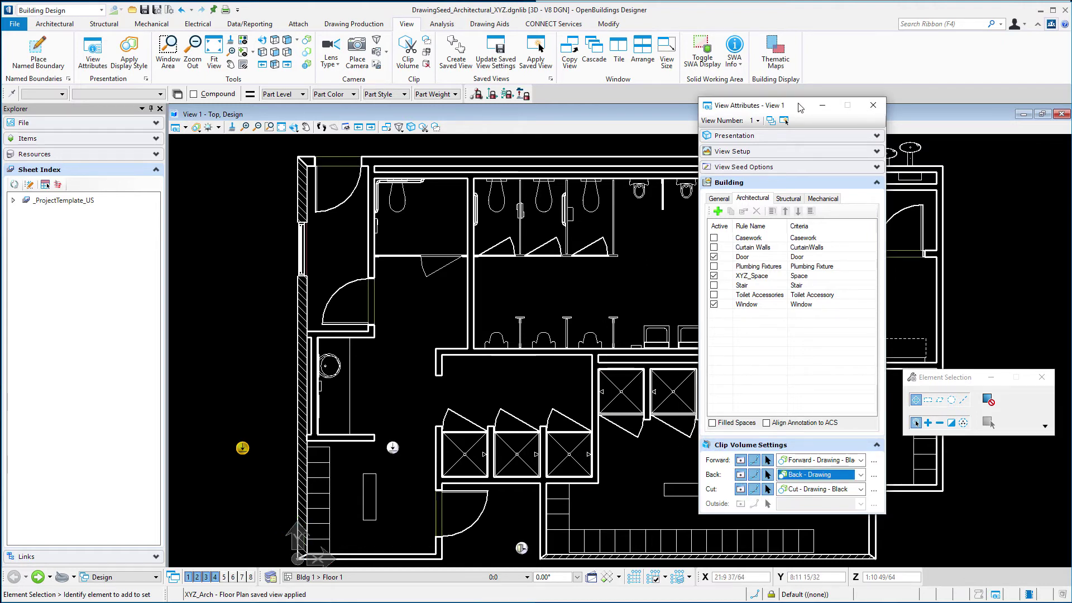
pyautogui.moveTo(800, 96); pyautogui.dragTo(809, 45)
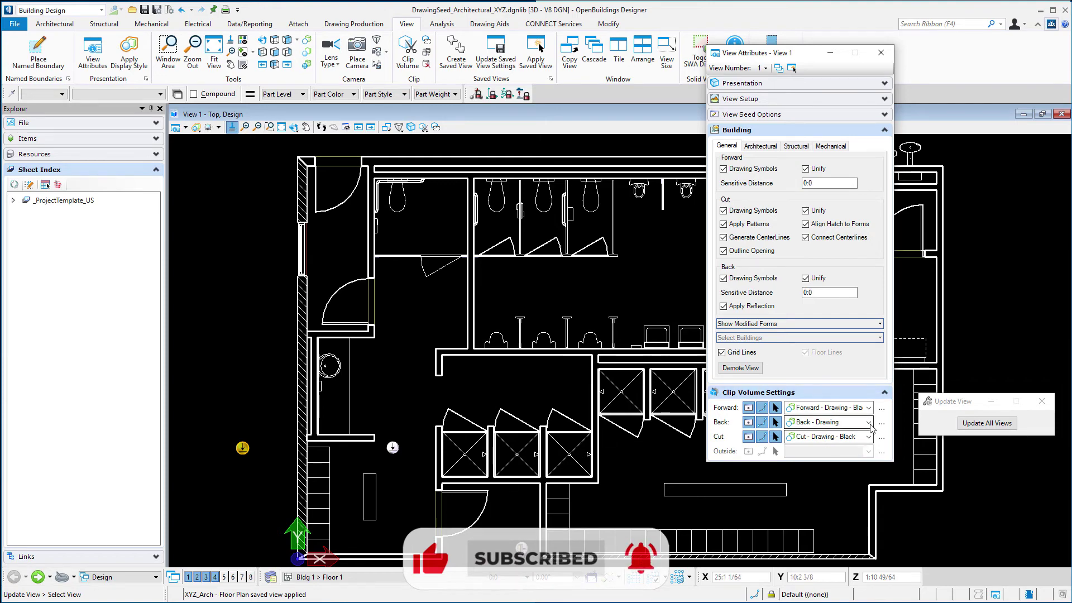
pyautogui.click(827, 422)
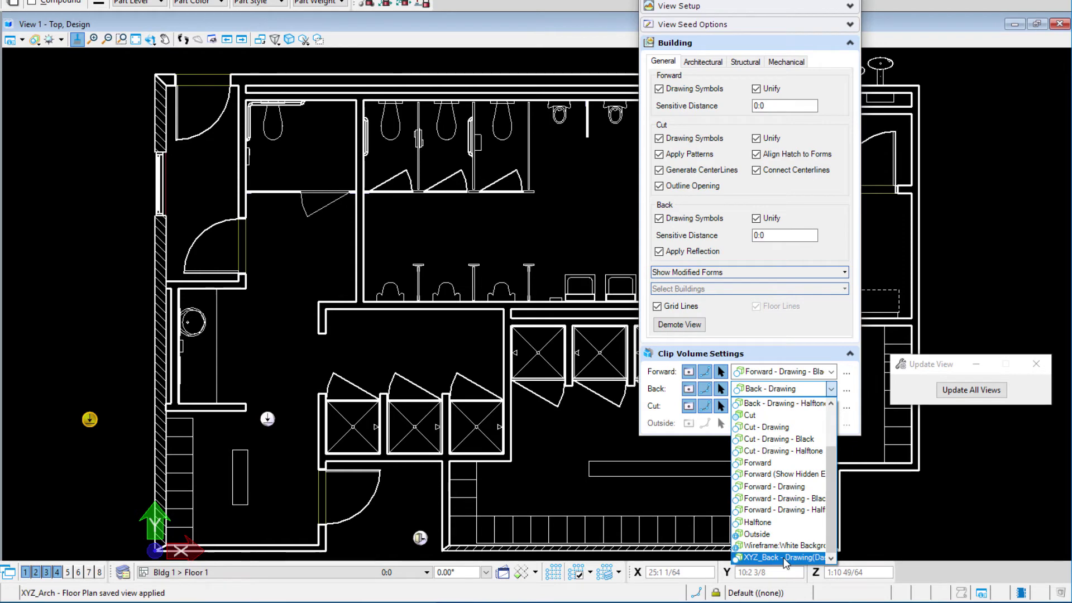
pyautogui.click(782, 557)
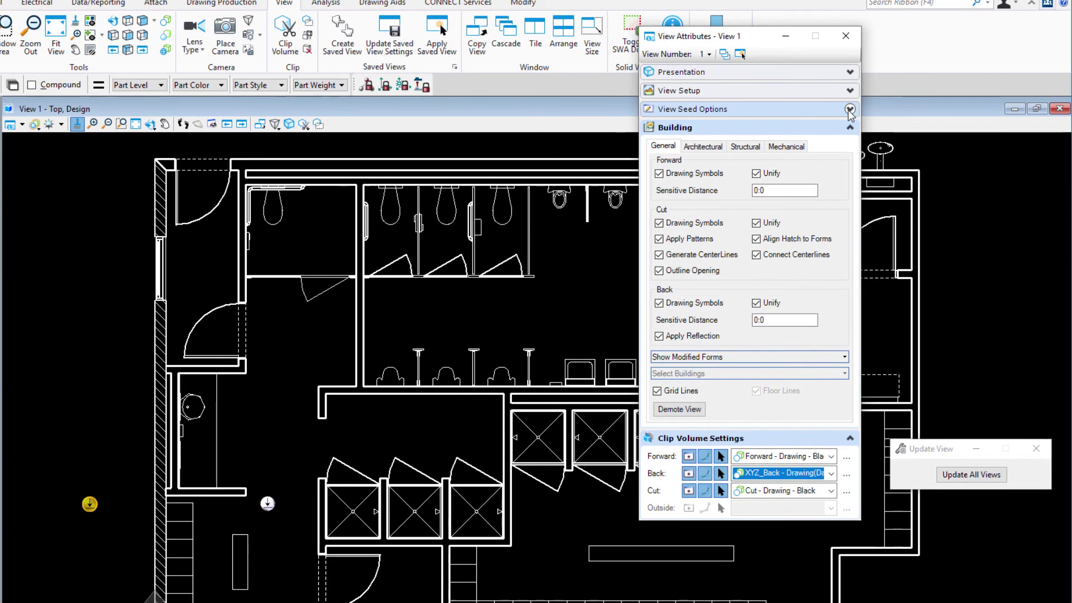
# Set the View Seed Options detailing symbol style to XYZ_Default
pyautogui.click(850, 109)
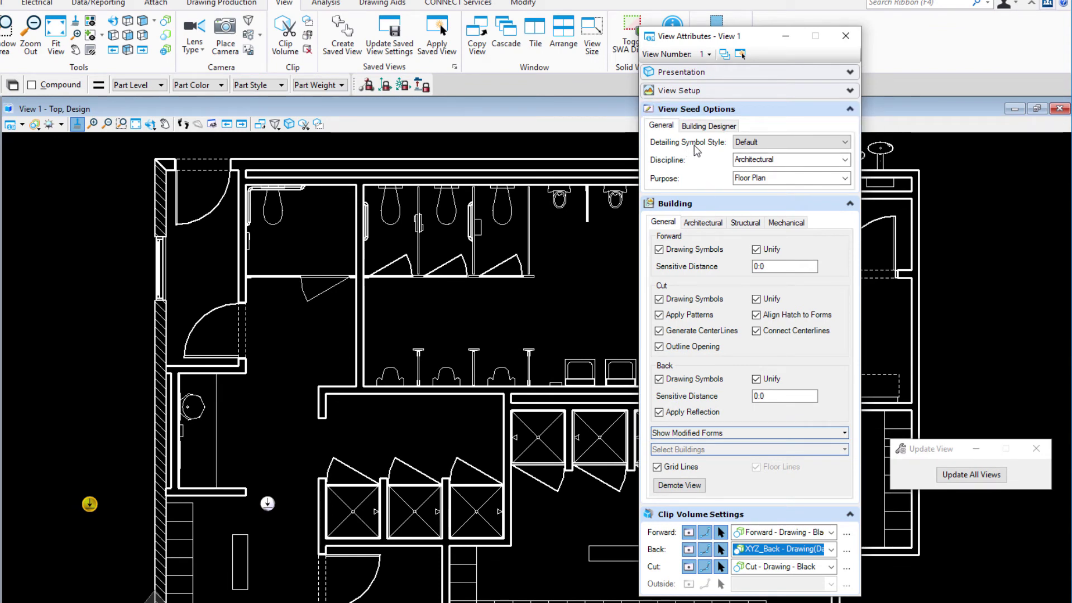
pyautogui.click(787, 143)
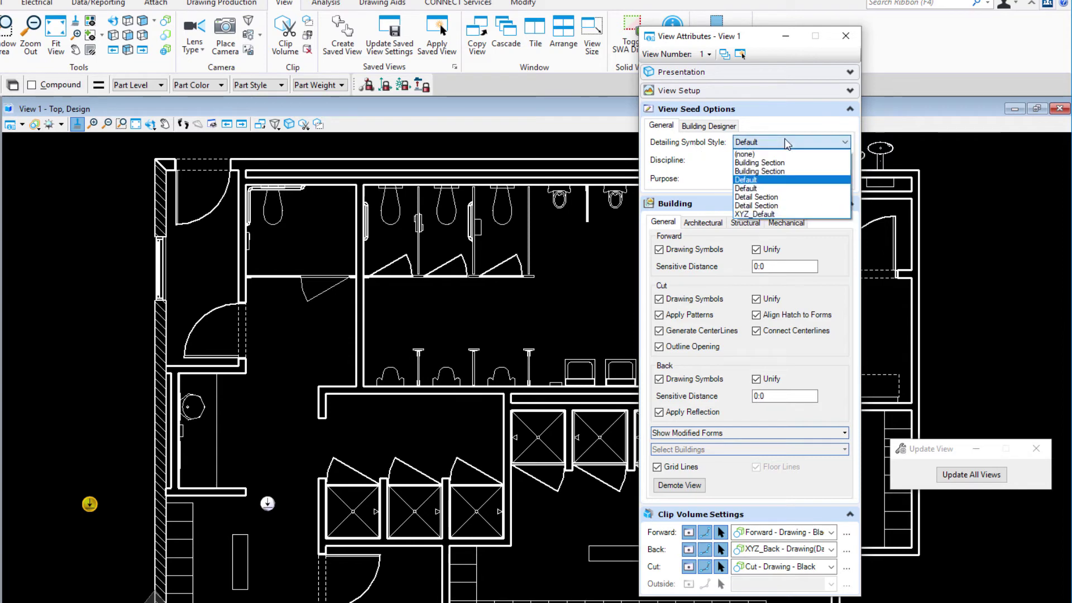
pyautogui.click(786, 214)
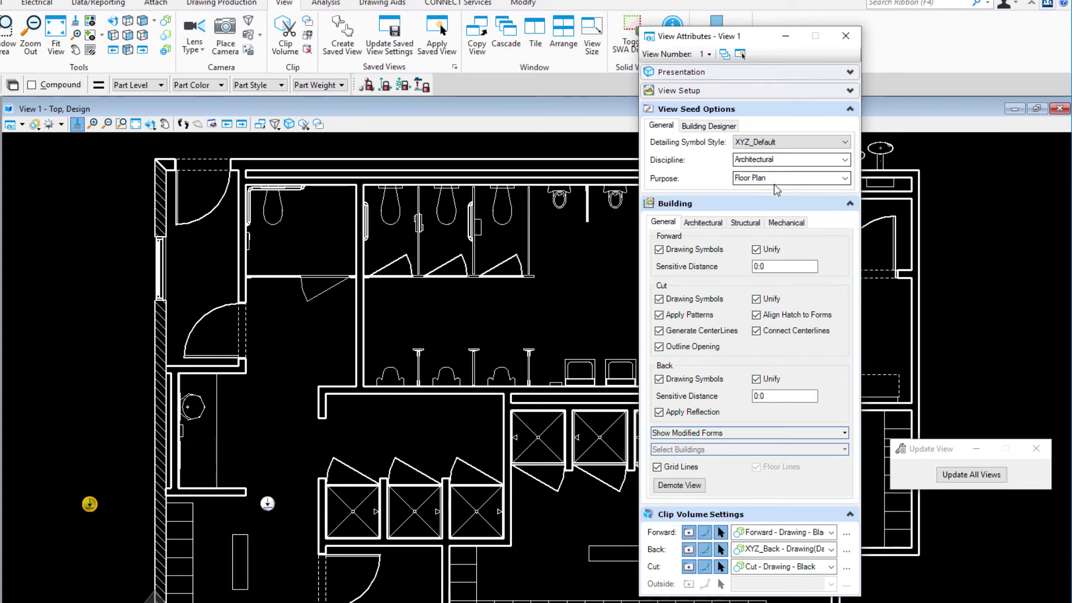
# Show the plan view range presets, keeping Forward at Active Floor with its offset back at 0:0
pyautogui.click(704, 127)
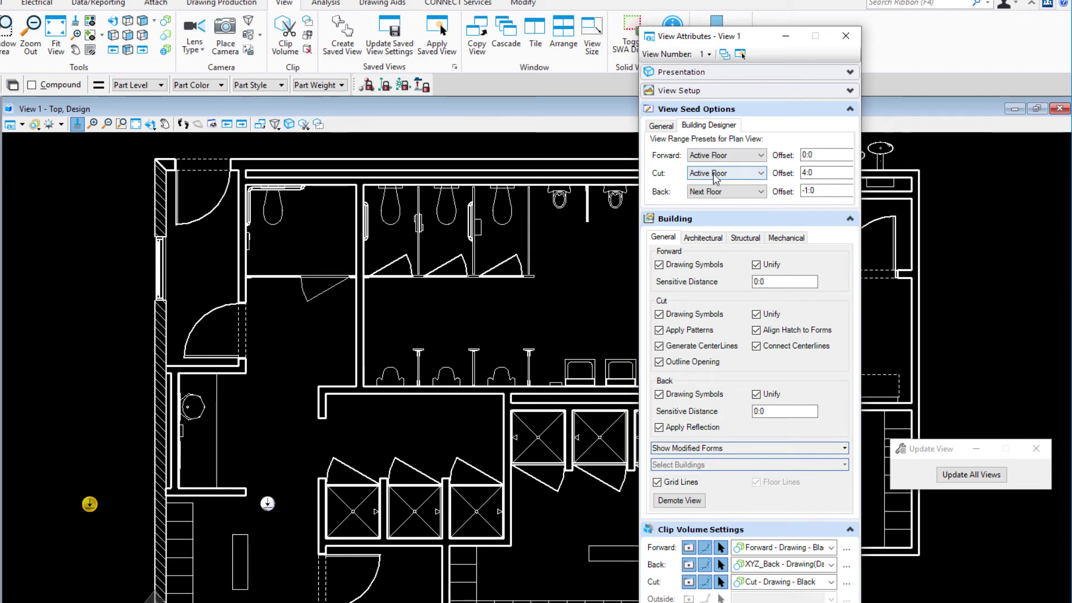
pyautogui.click(828, 172)
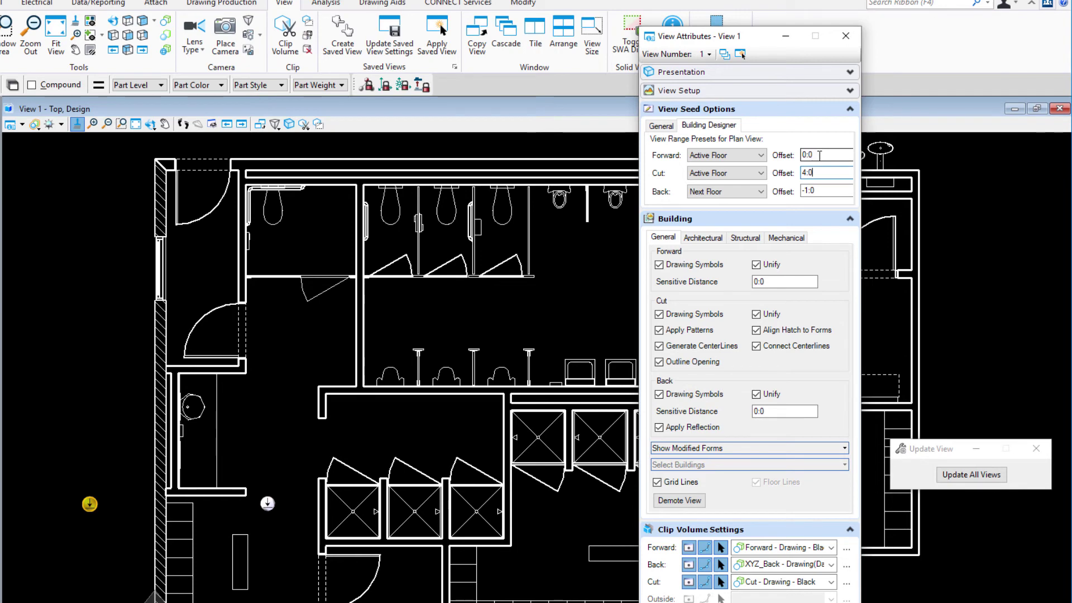
pyautogui.moveTo(819, 154); pyautogui.dragTo(798, 154)
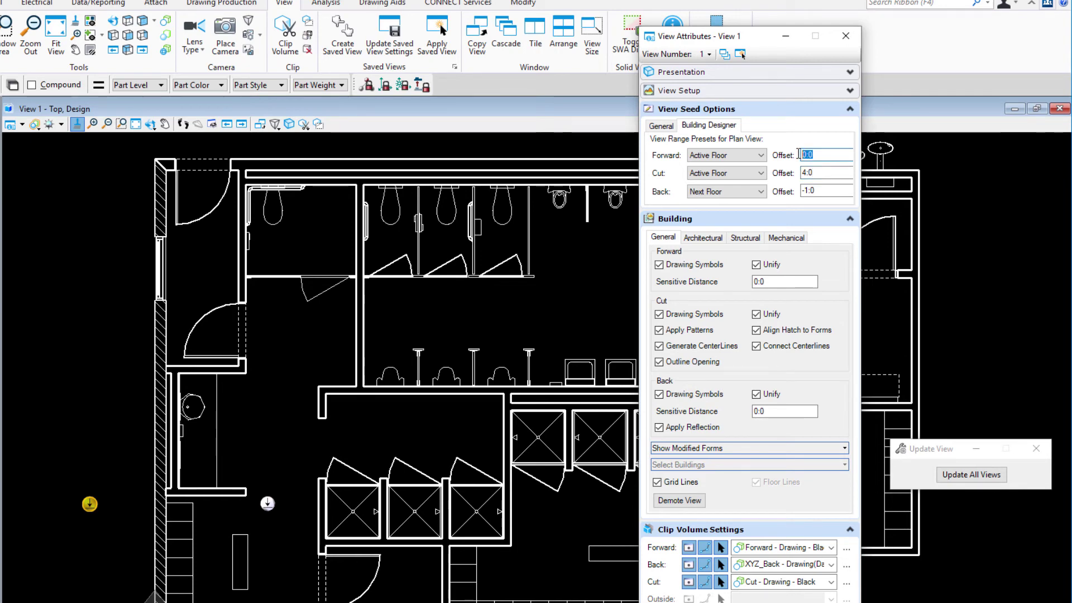
pyautogui.write('-')
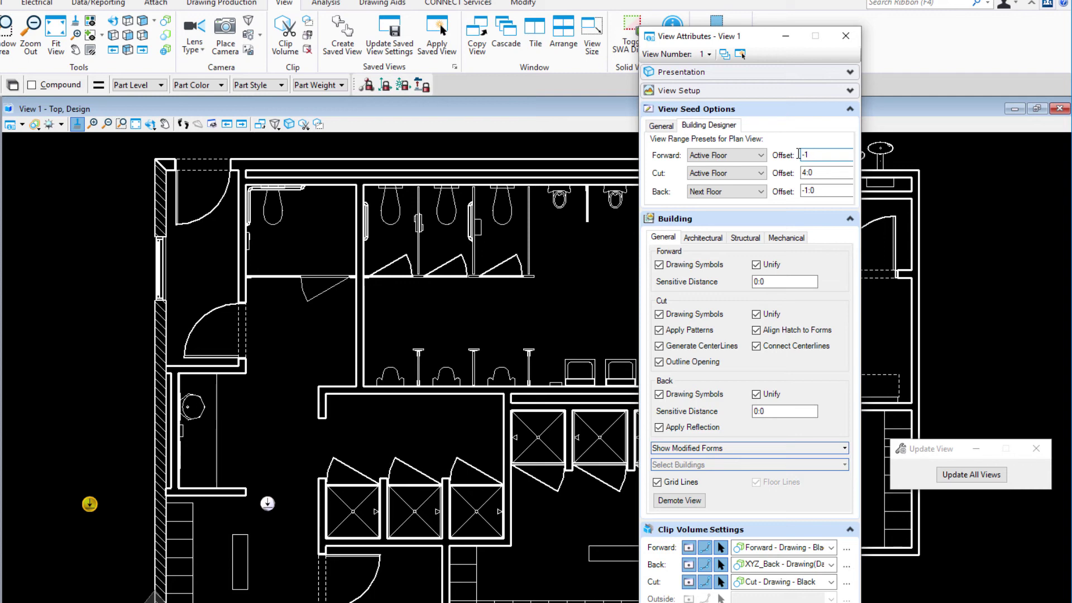
pyautogui.write('1')
pyautogui.click(760, 155)
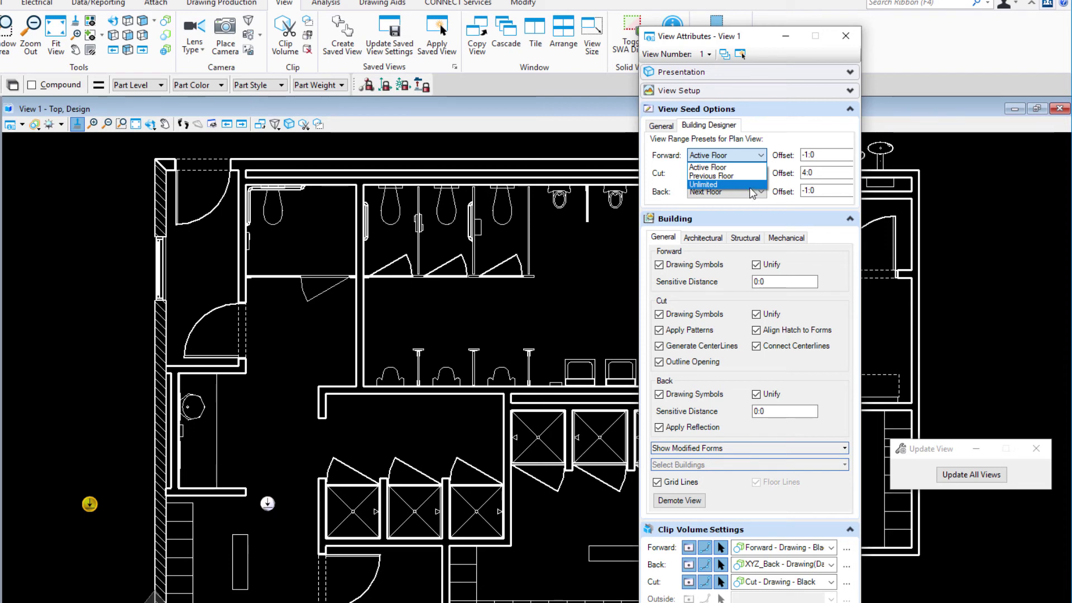
pyautogui.click(815, 217)
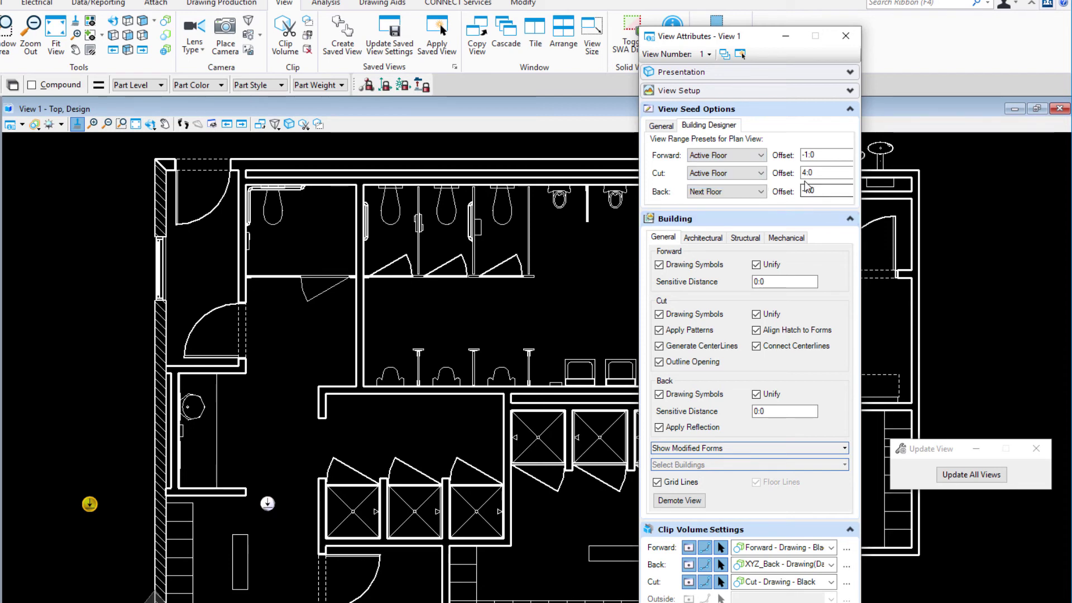
pyautogui.click(838, 154)
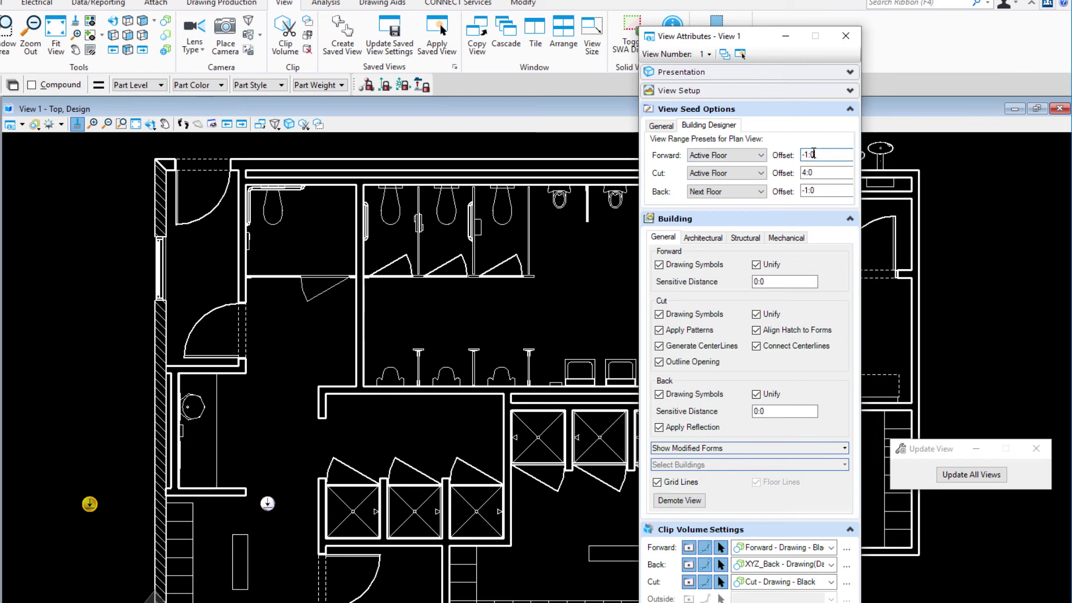
pyautogui.press('Tab')
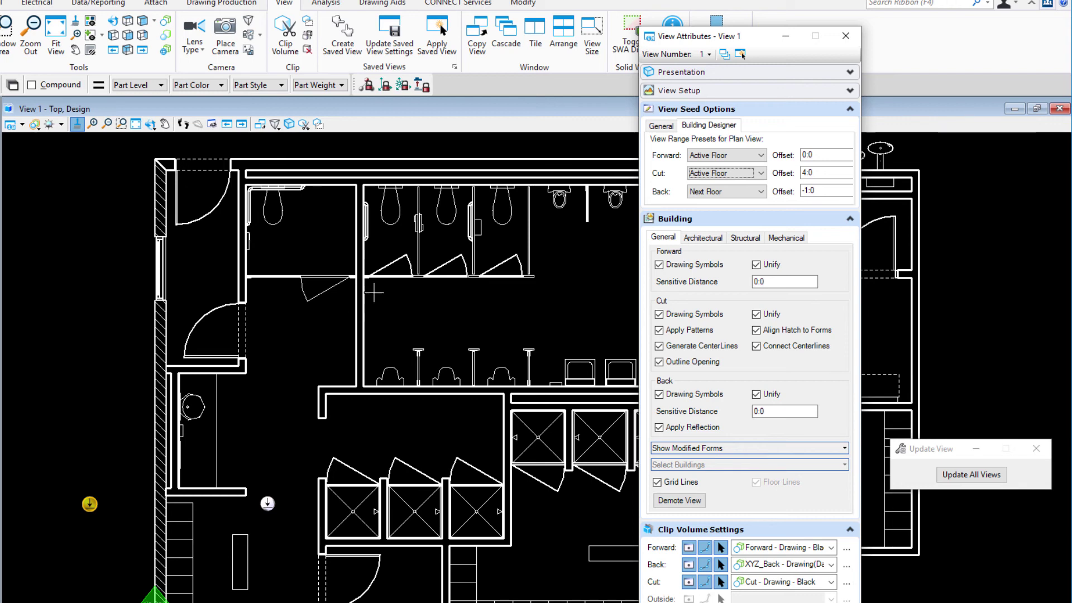
# Change the Back range preset from Next Floor to Active Floor with a 10:0 offset
pyautogui.click(725, 191)
pyautogui.click(748, 215)
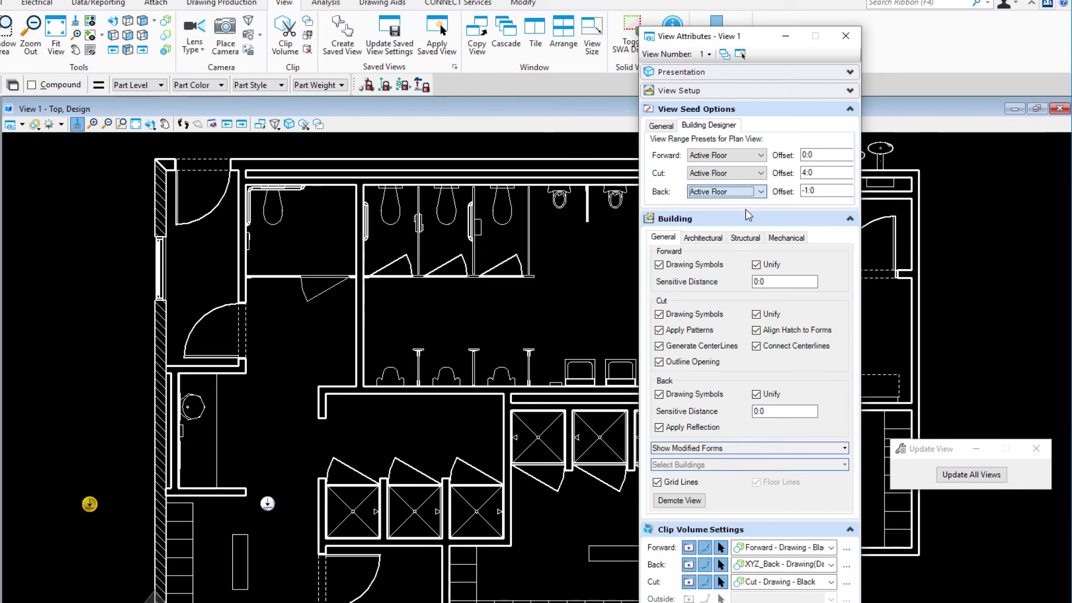
pyautogui.click(822, 189)
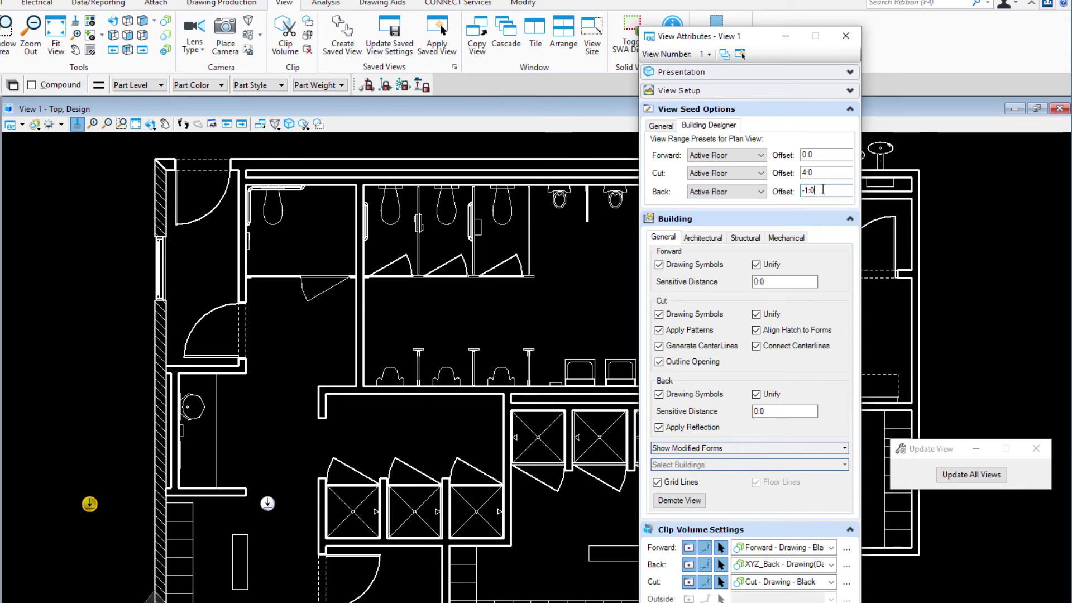
pyautogui.moveTo(823, 190); pyautogui.dragTo(799, 190)
pyautogui.write('10')
pyautogui.press('Tab')
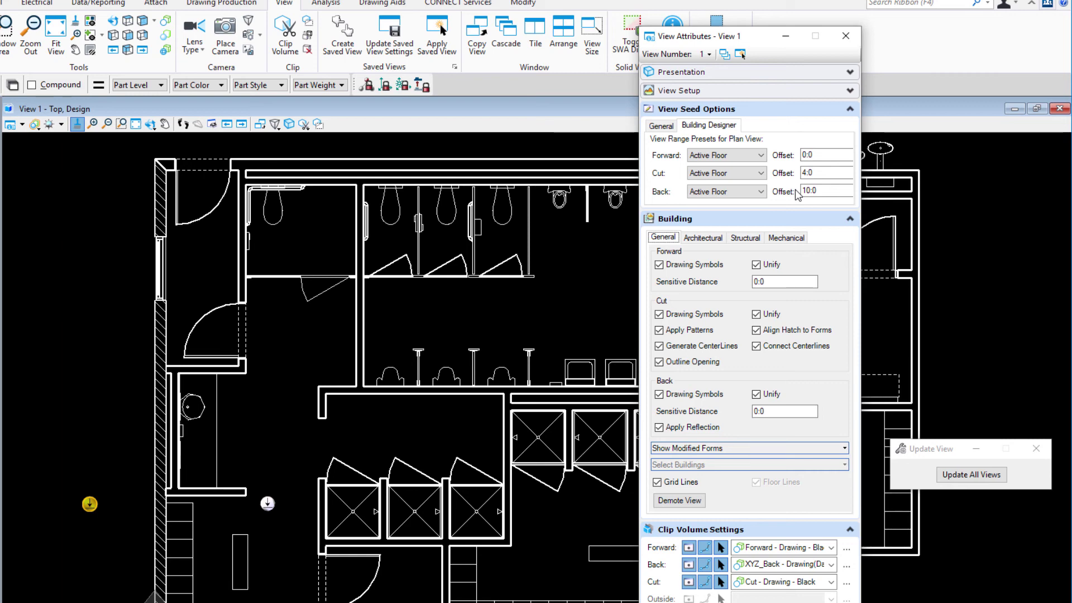
# Close View Attributes and reopen the Saved Views list showing the nine XYZ_Arch views
pyautogui.click(846, 37)
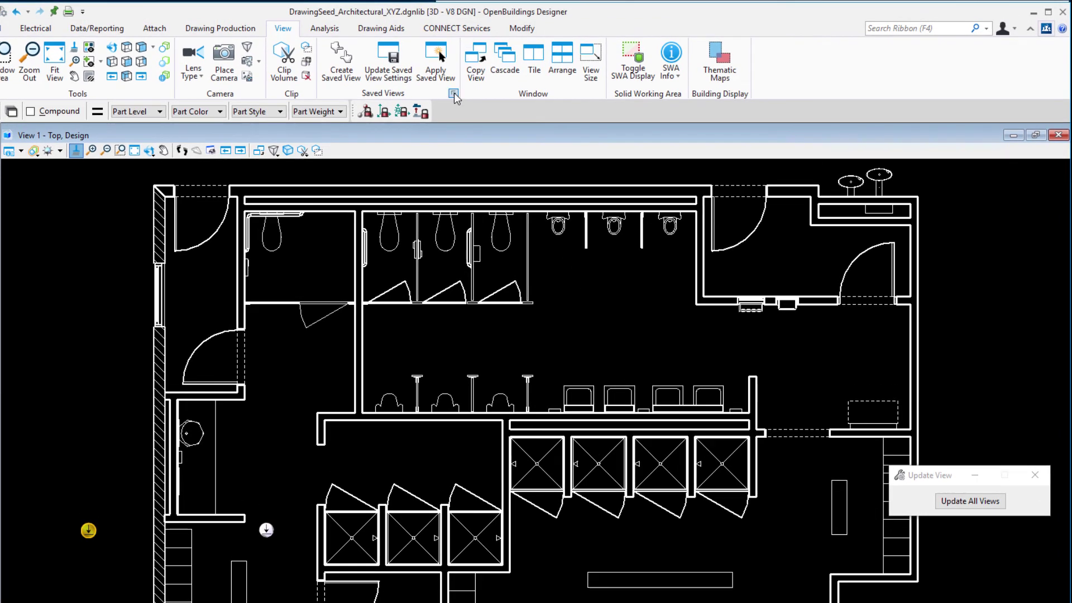
pyautogui.click(455, 66)
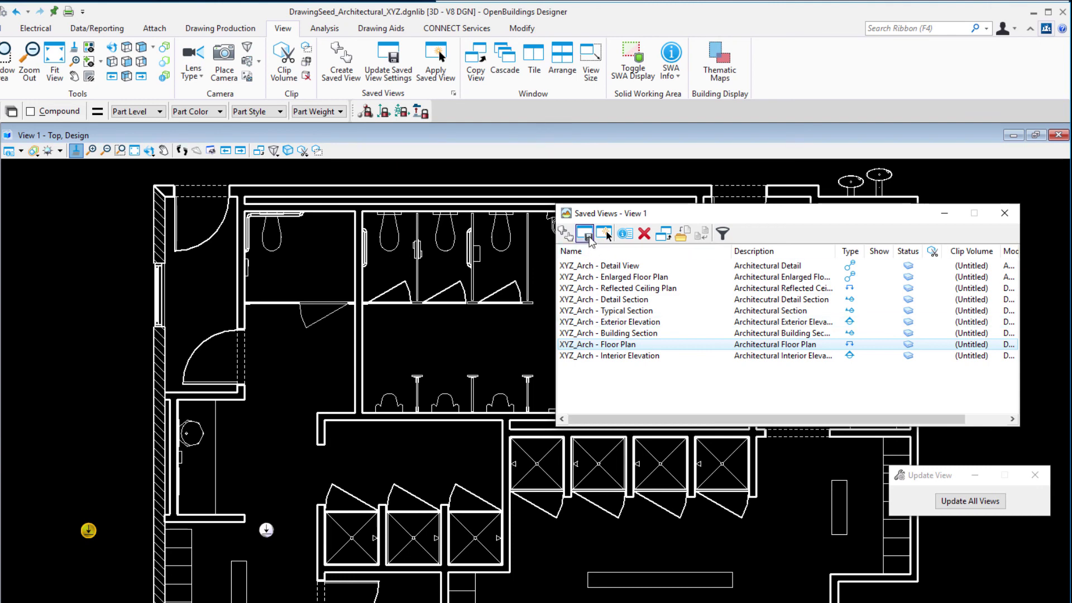
# Overwrite the XYZ_Arch - Floor Plan saved view with View 1's settings, accepting with a data point
pyautogui.click(674, 348)
pyautogui.click(590, 238)
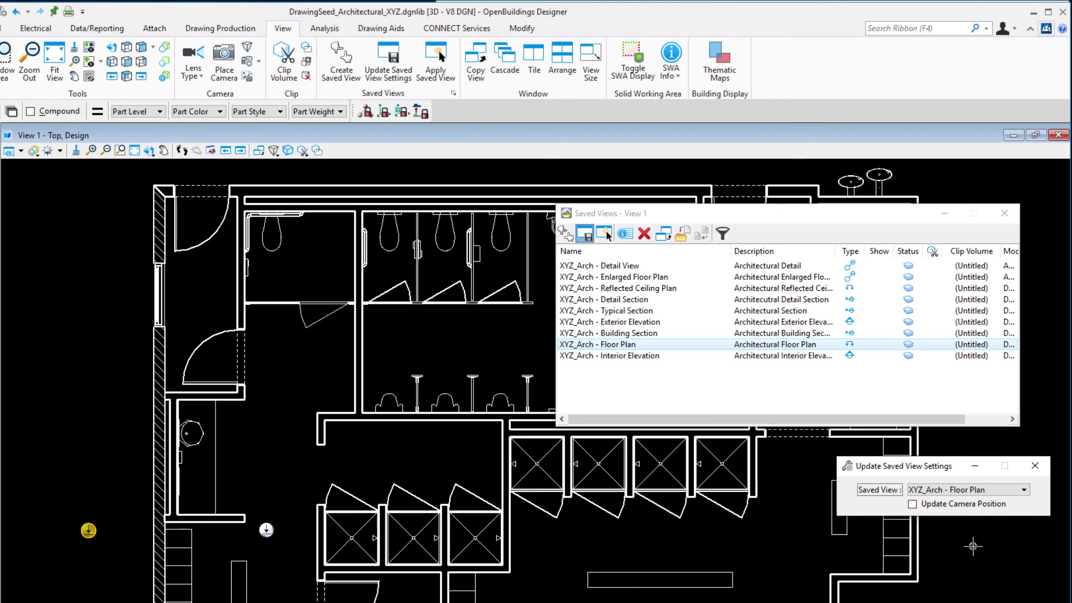
pyautogui.click(773, 530)
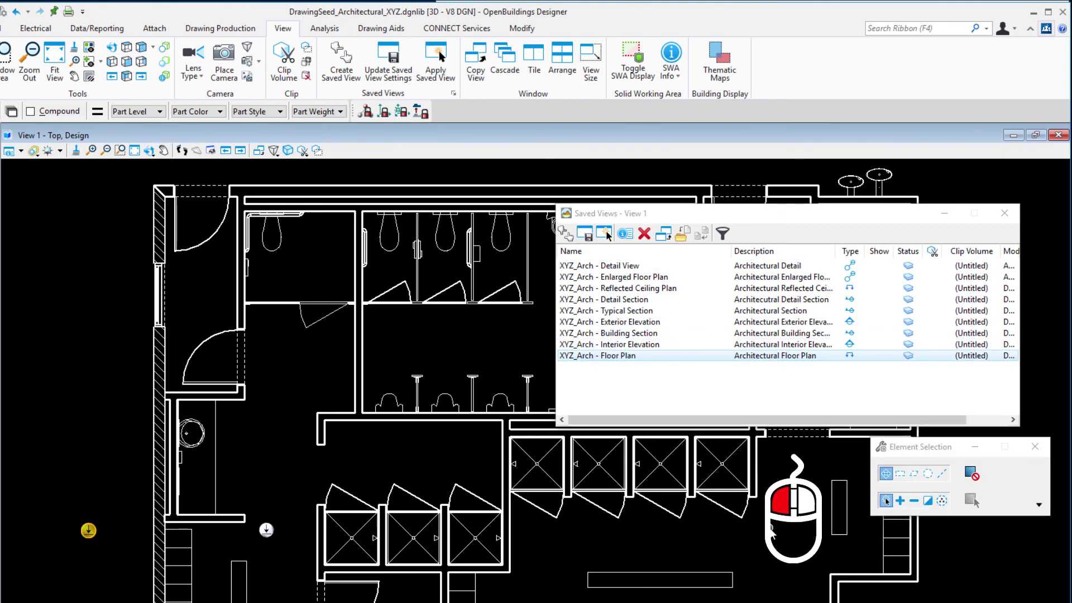